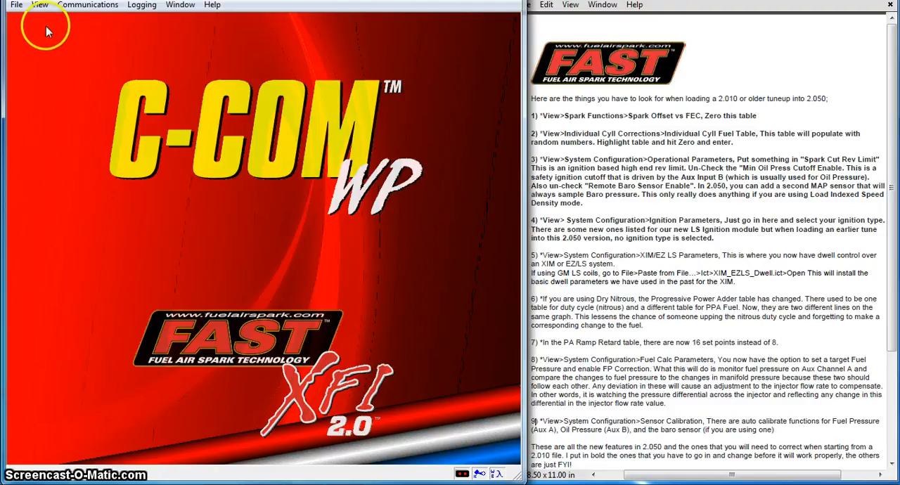
Step: Check the ECU configuration details, including the firmware versions and enabled options, and close the display
click(40, 6)
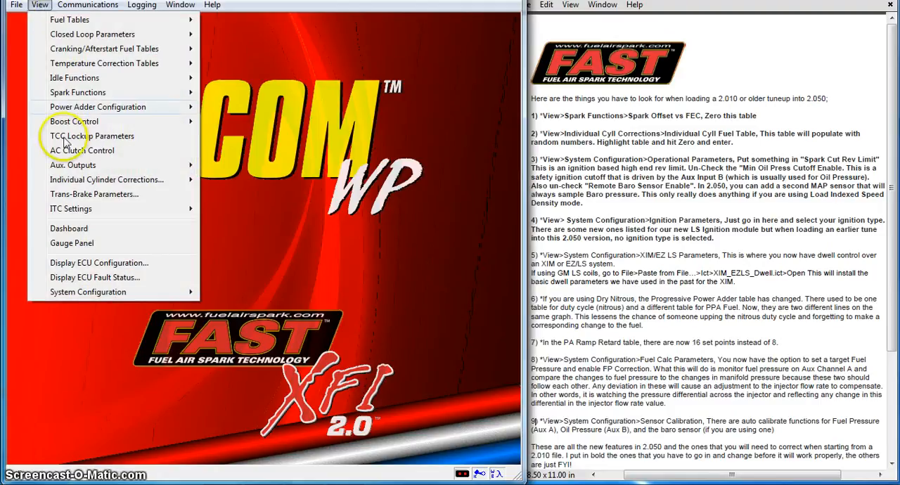
click(79, 263)
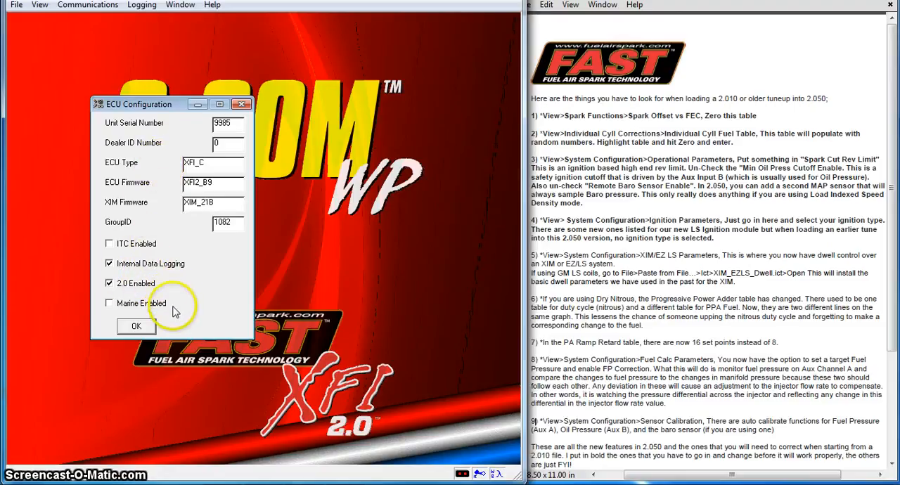
click(136, 326)
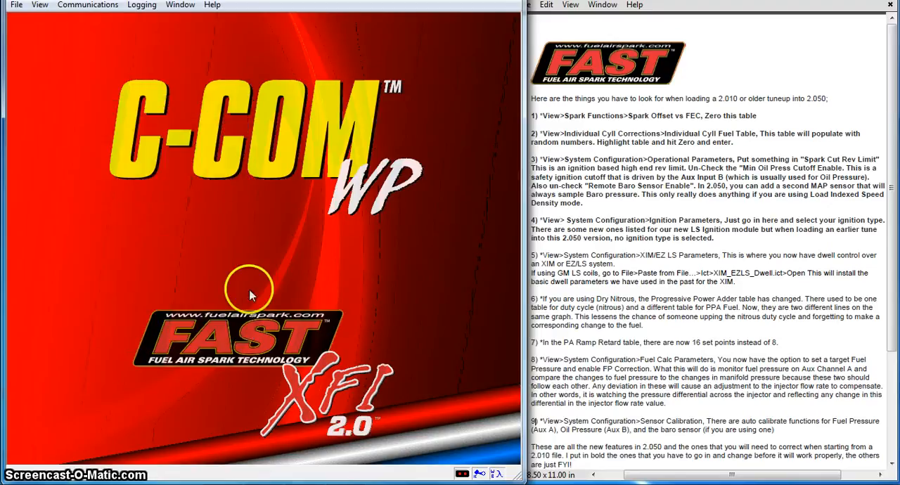
Step: Set the entire Spark Offset vs. FEC table to 0 and close the table
click(676, 116)
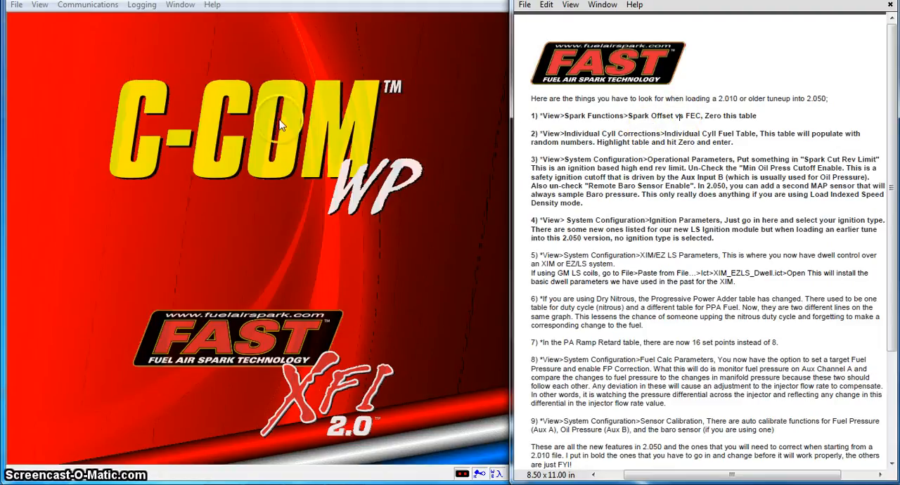
click(40, 5)
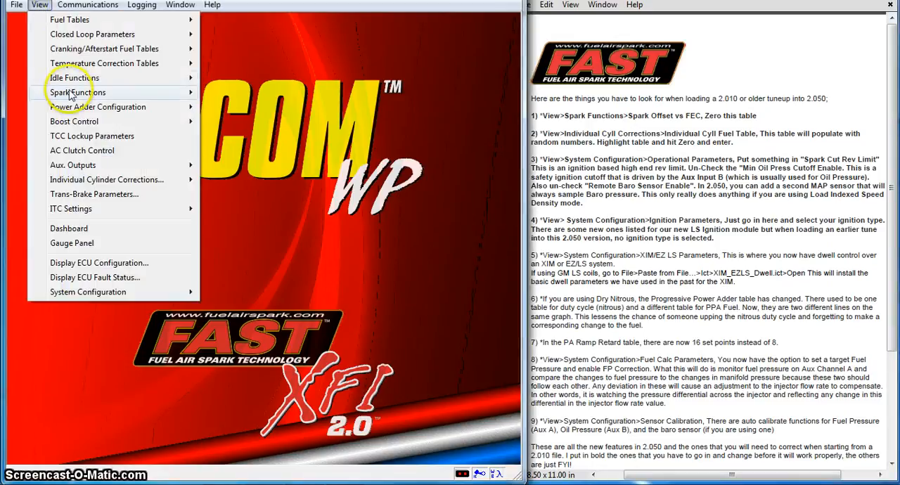
mouse_move(76, 95)
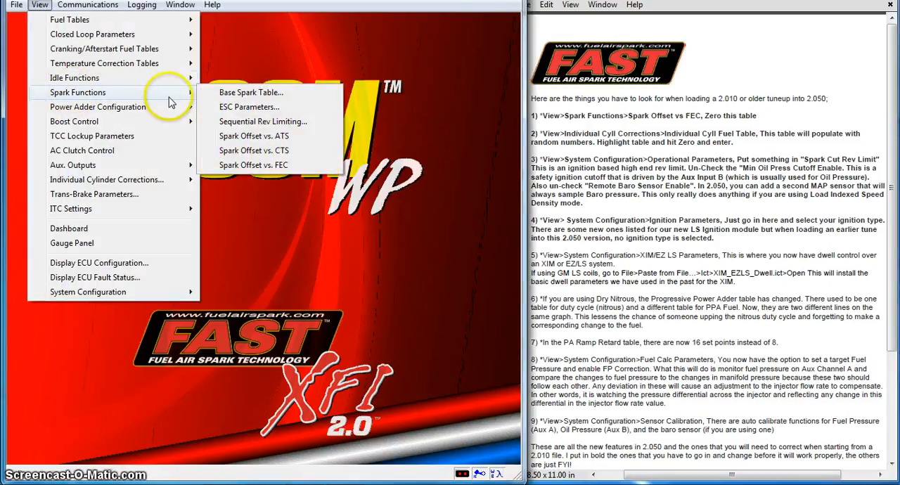
click(254, 169)
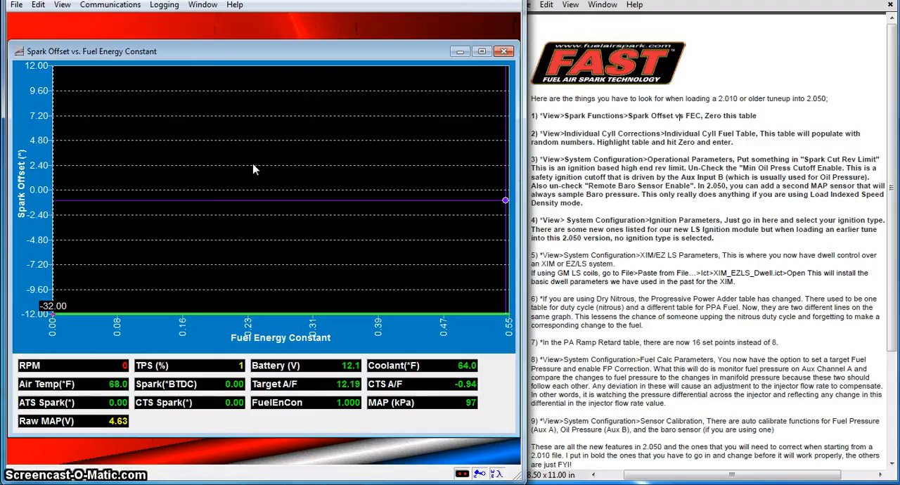
click(211, 148)
click(58, 78)
drag(58, 78, 503, 157)
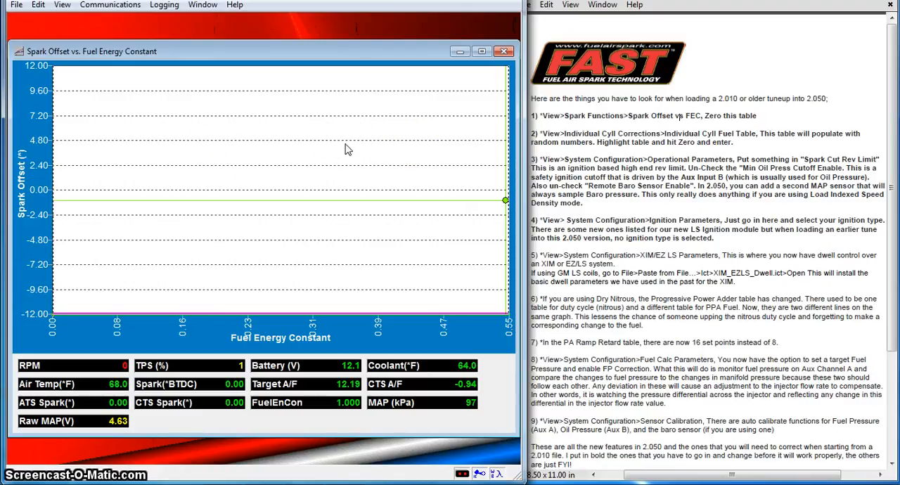
key(0)
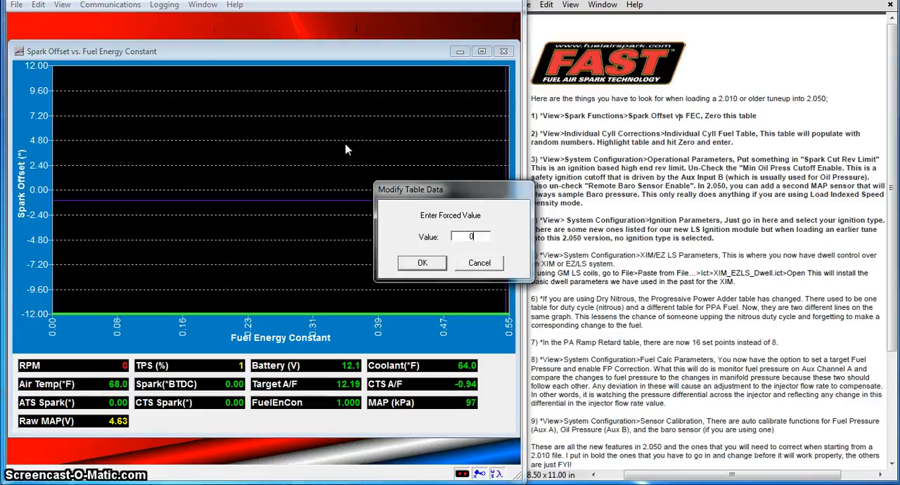
key(Return)
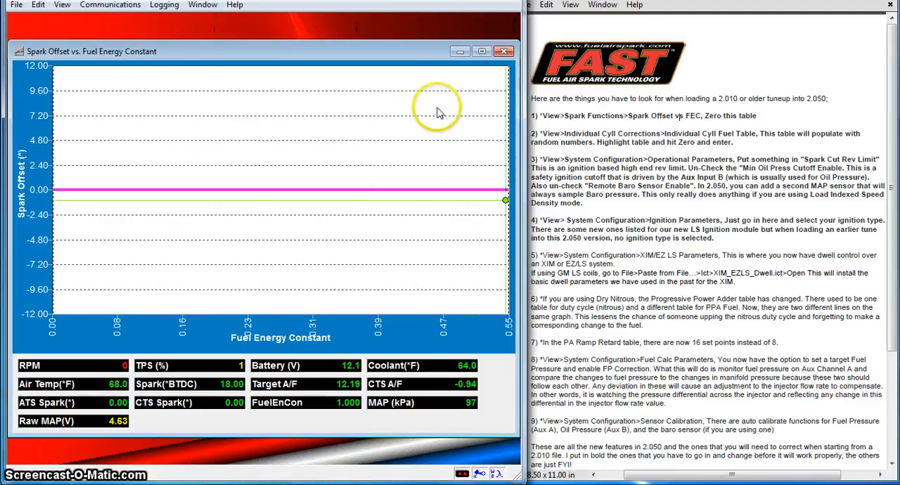
click(504, 51)
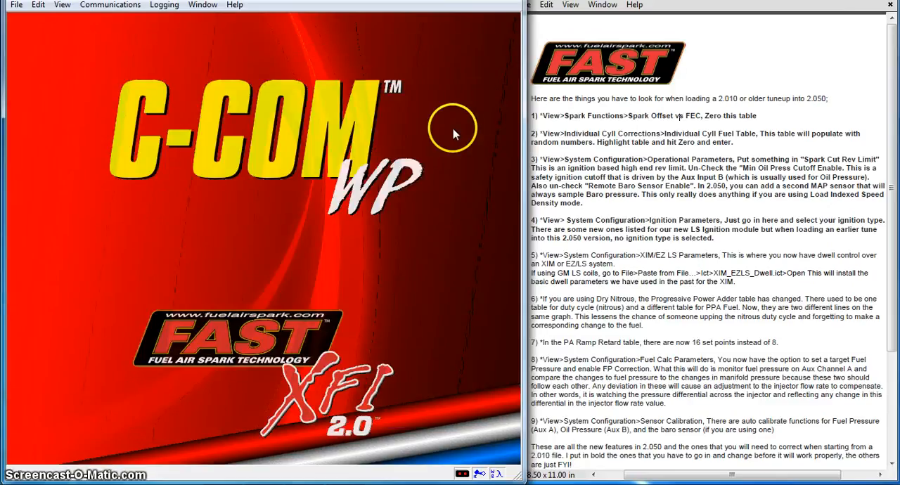
Step: Set every cell of the Individual Cylinder Fuel Table to 0 and close the table
click(62, 7)
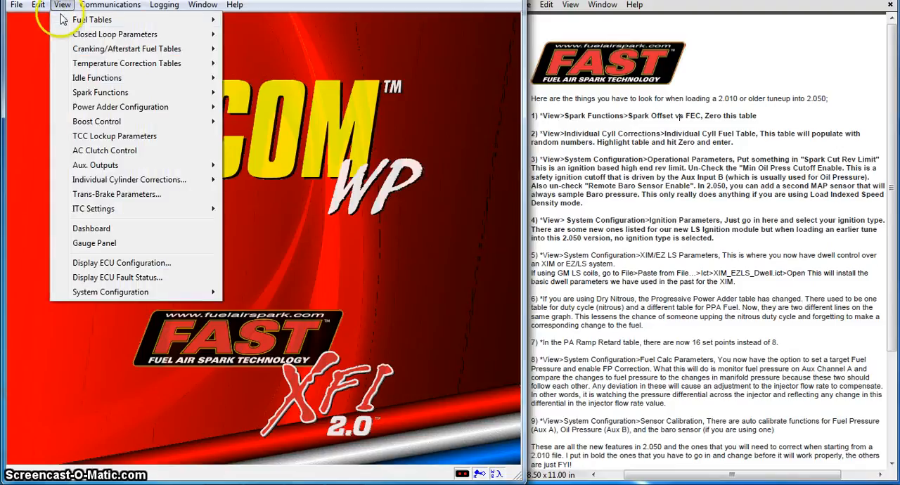
mouse_move(144, 180)
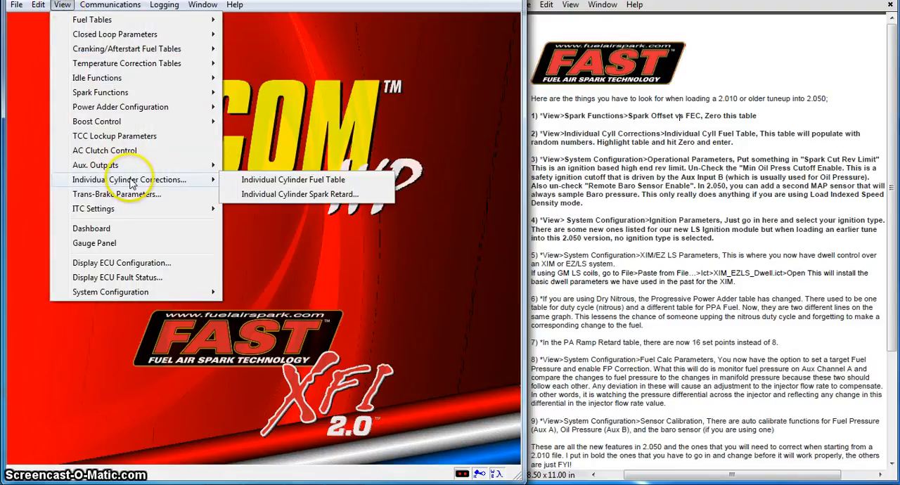
click(250, 180)
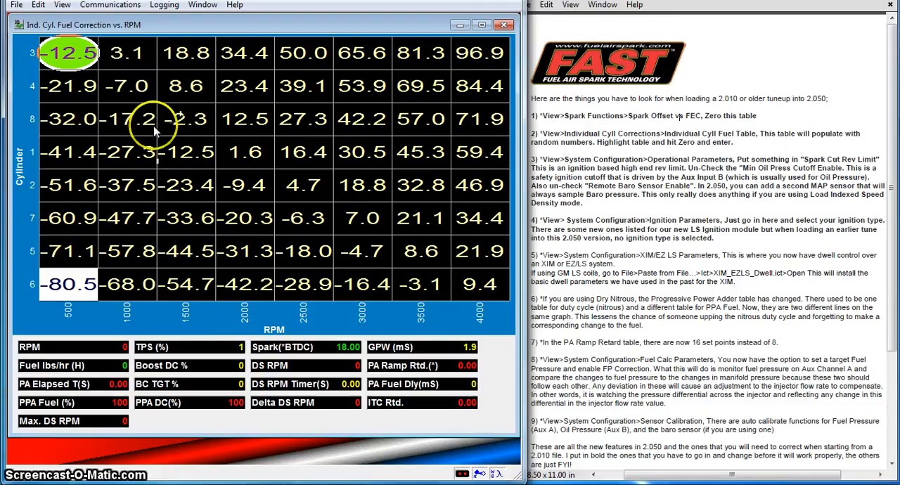
drag(84, 63, 467, 281)
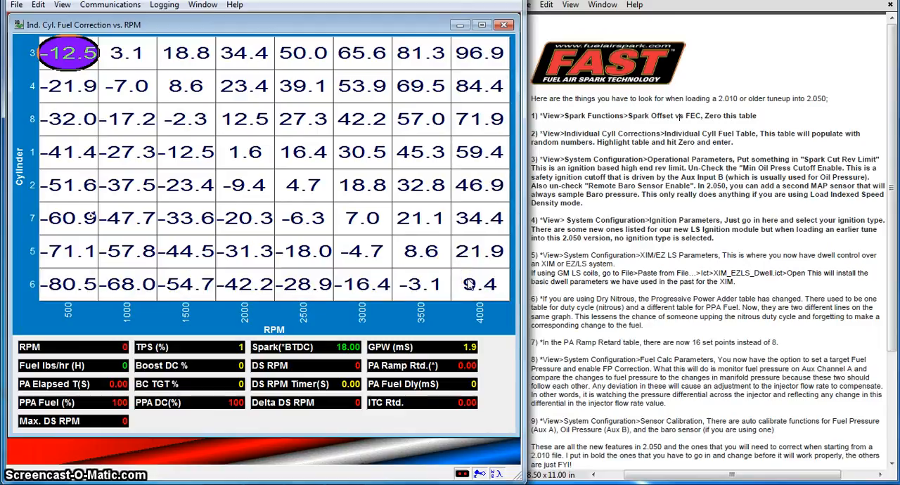
text(0)
key(Return)
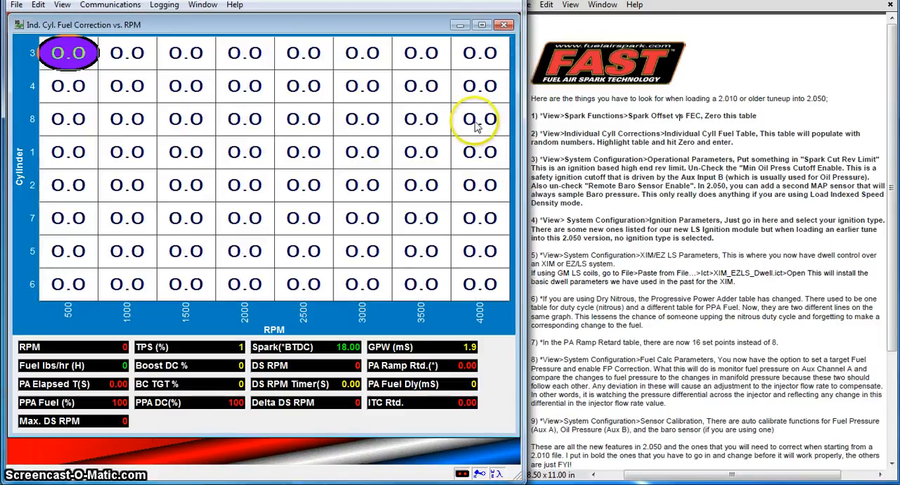
click(504, 24)
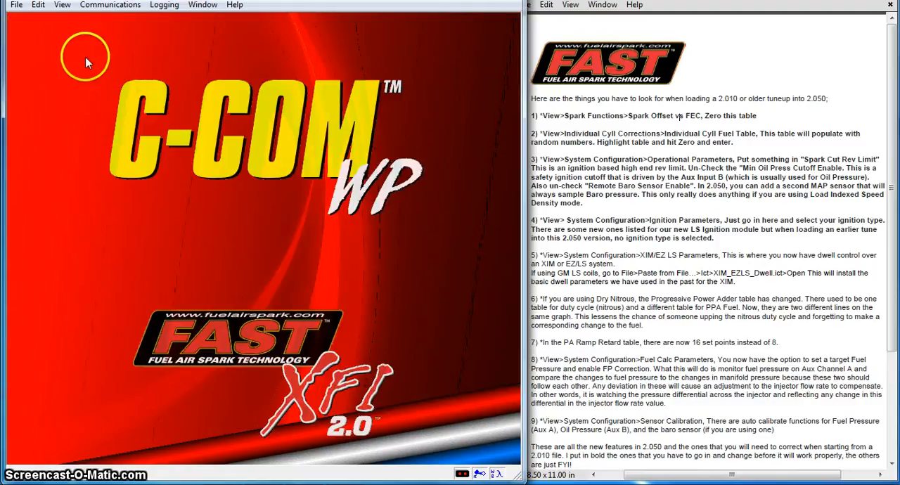
Step: In the Operational Parameters, disable the minimum oil pressure cutoff and set the Spark Cut Rev. Limit to 6500
click(62, 5)
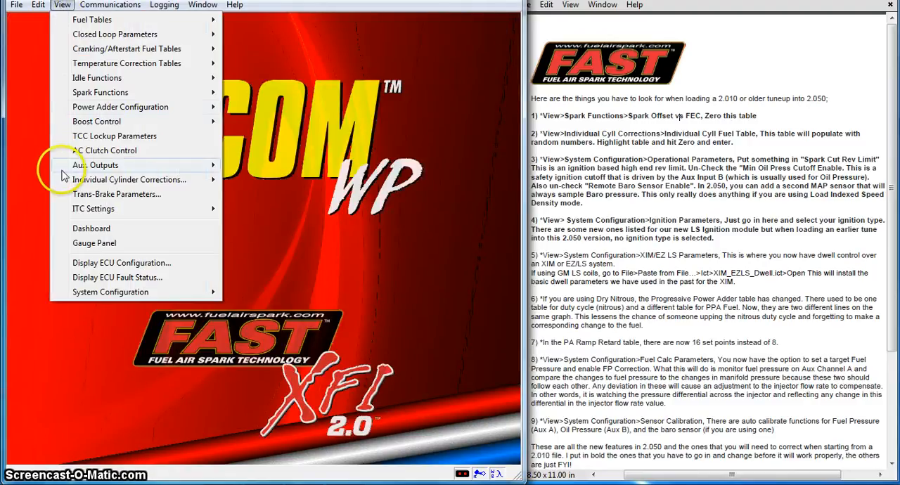
mouse_move(113, 294)
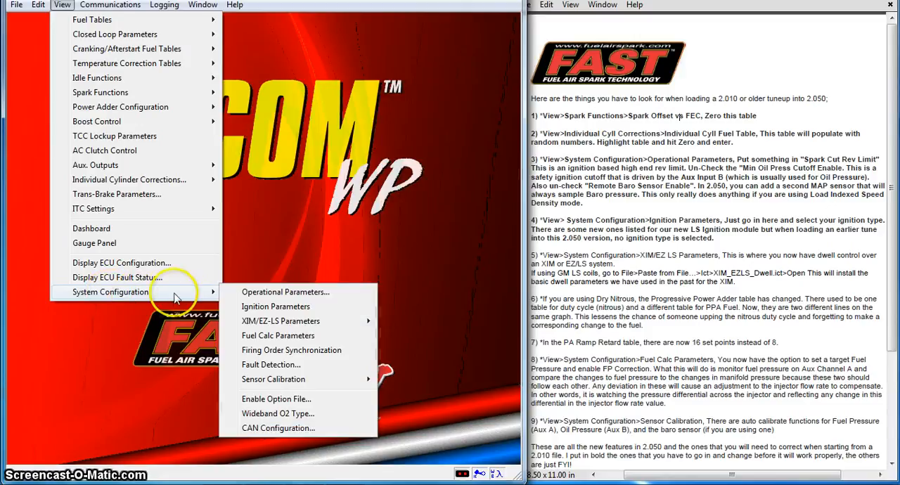
click(250, 293)
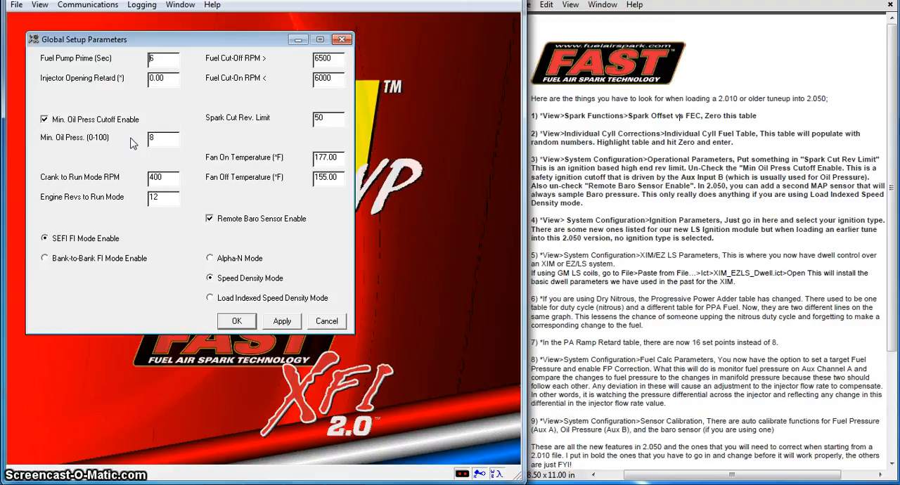
click(45, 120)
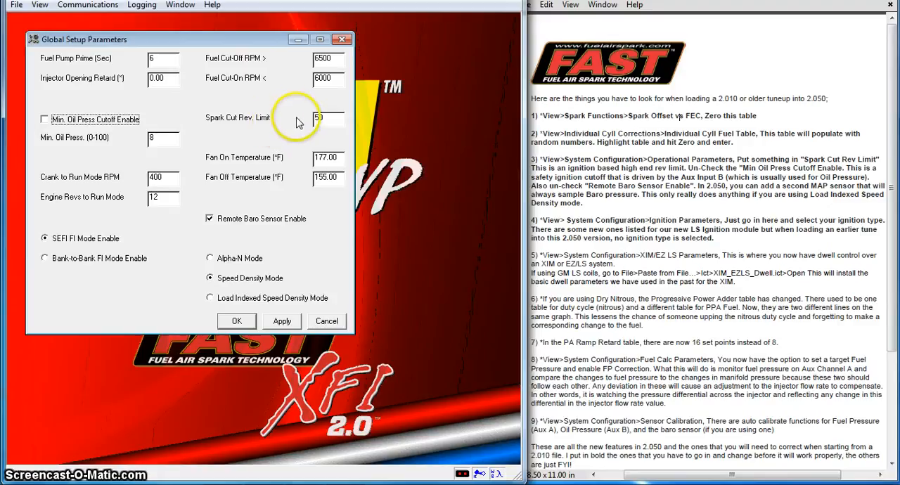
click(328, 118)
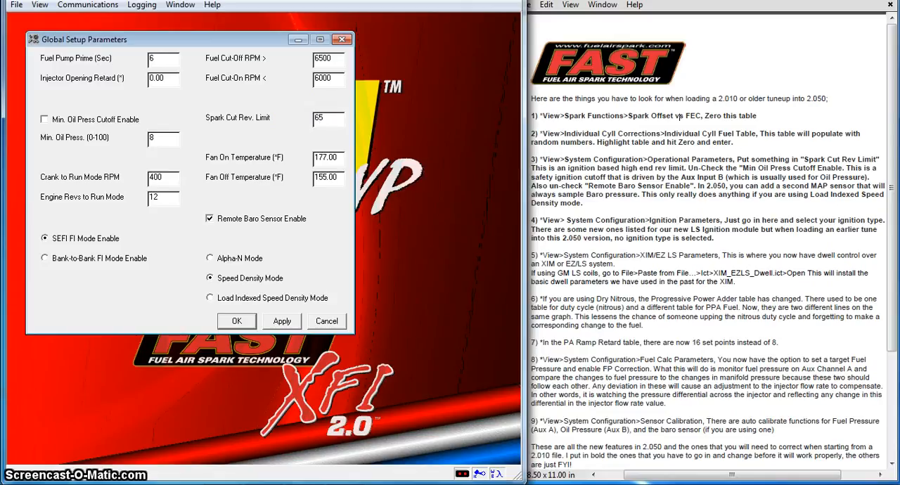
text(00)
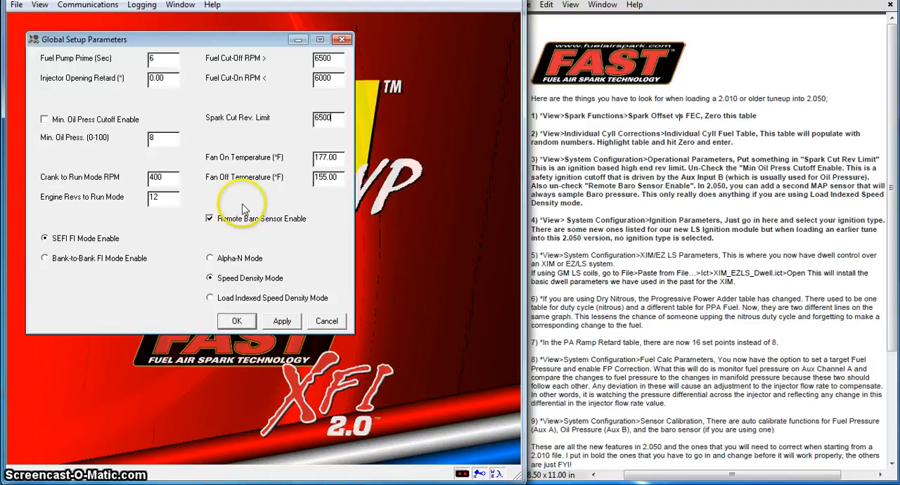
Step: Disable the remote baro sensor, apply the global setup parameters and close them
click(210, 220)
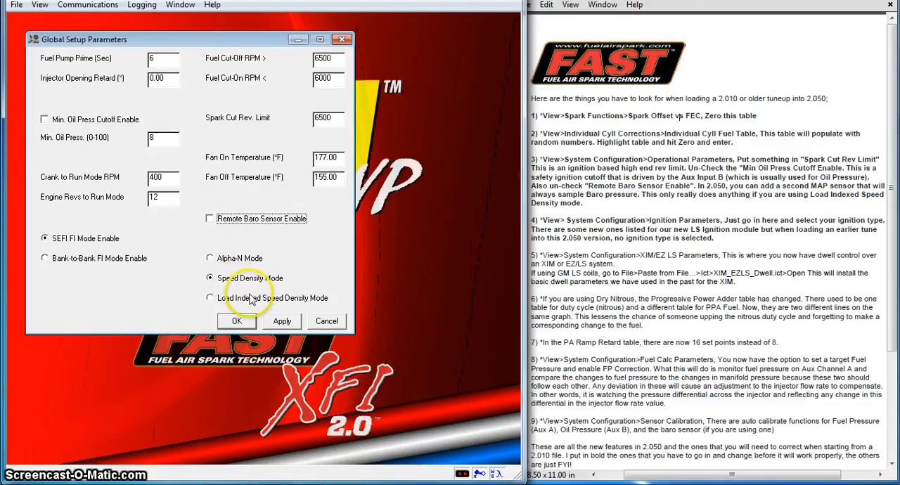
click(280, 321)
click(237, 321)
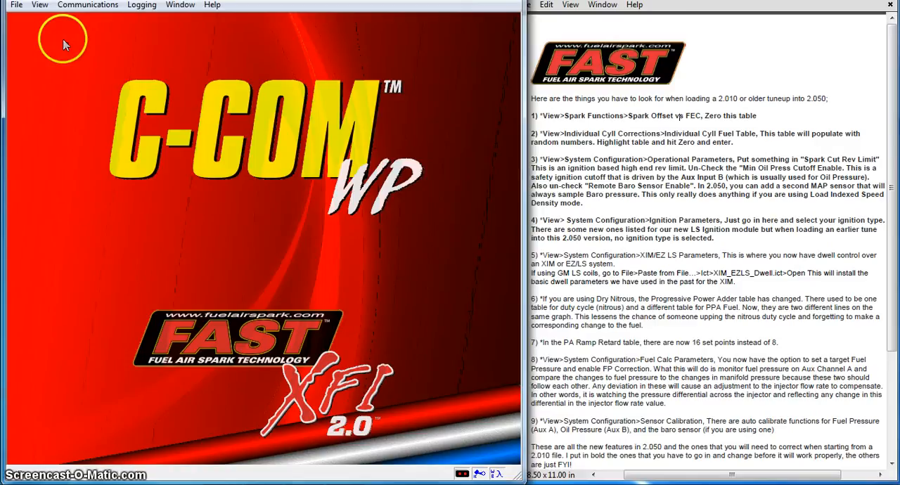
Step: Set the ignition mode to IPU/XIM Ignition in the Ignition Parameters, apply the change and close the dialog
click(40, 4)
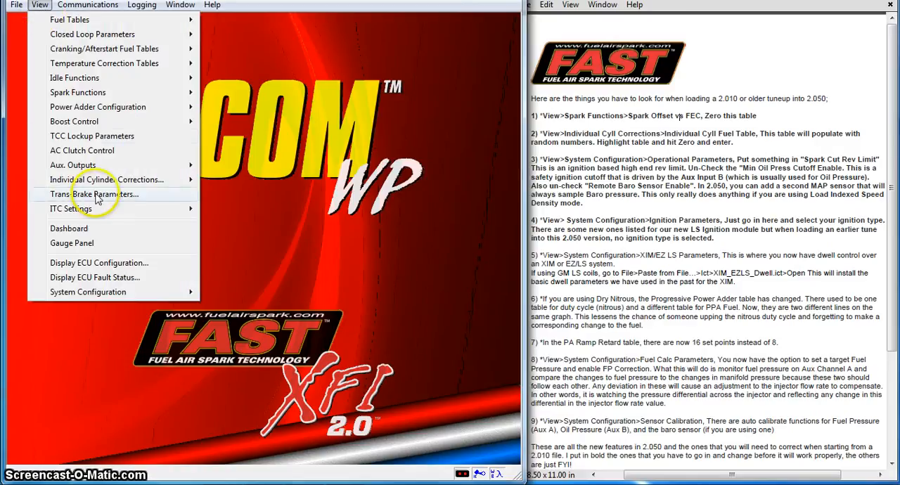
mouse_move(129, 298)
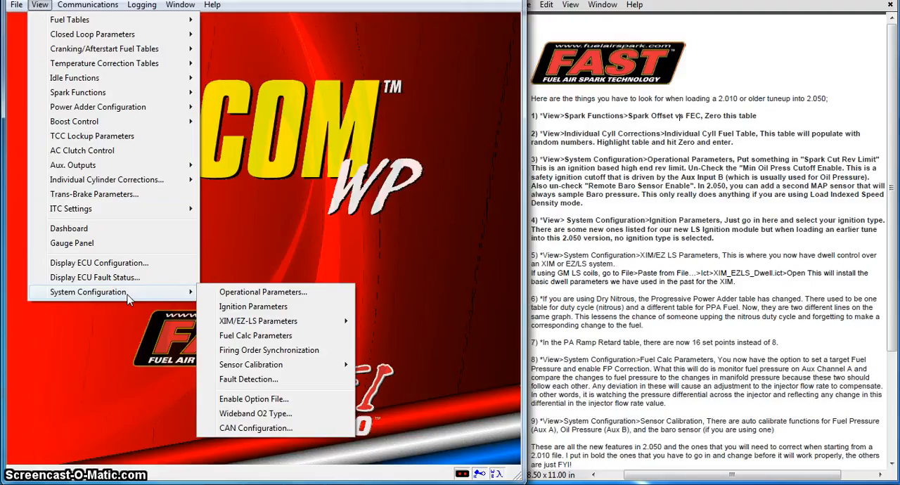
click(239, 310)
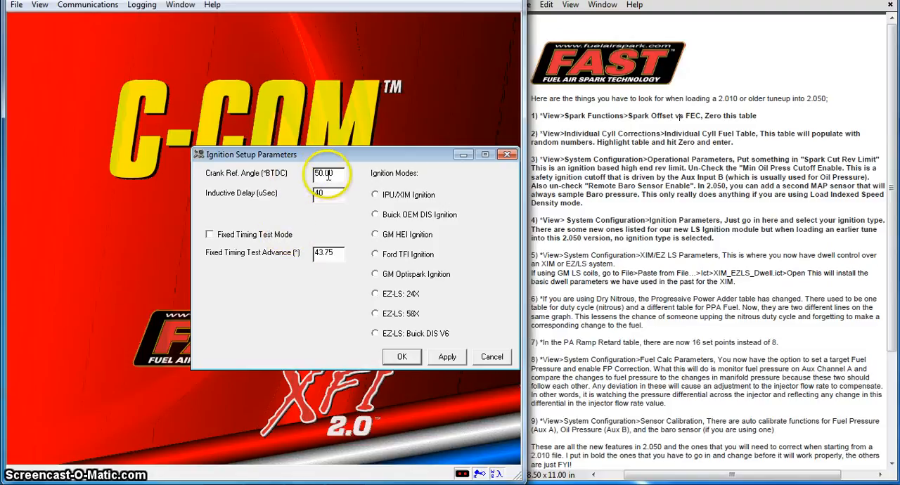
click(375, 195)
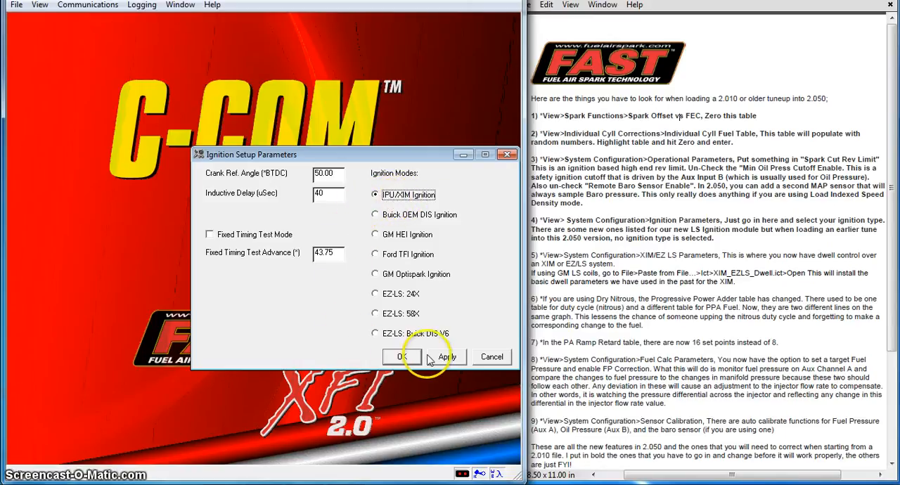
click(440, 358)
click(404, 357)
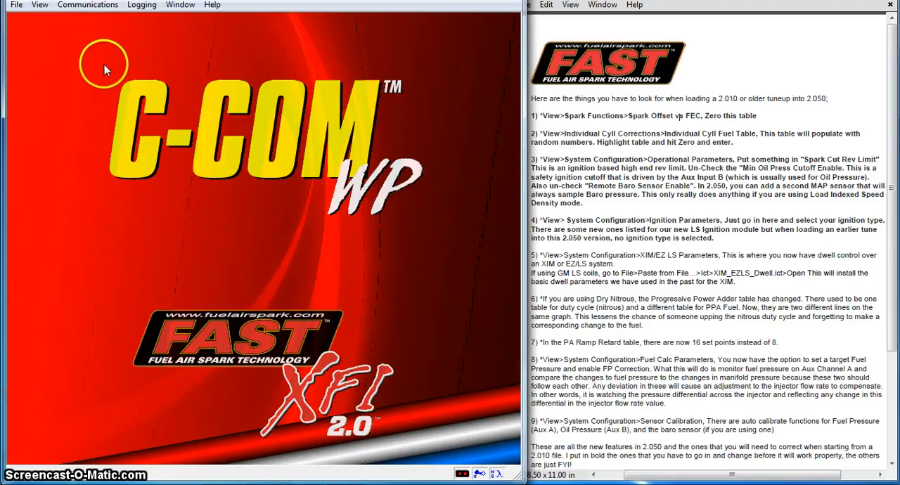
Step: Open the XIM/EZ-LS Base Dwell Table to examine base dwell versus ignition voltage
click(40, 8)
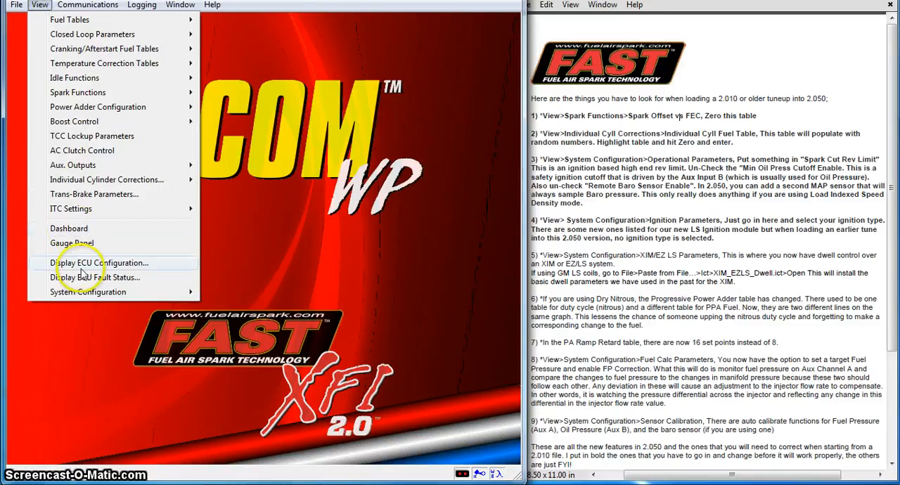
click(90, 295)
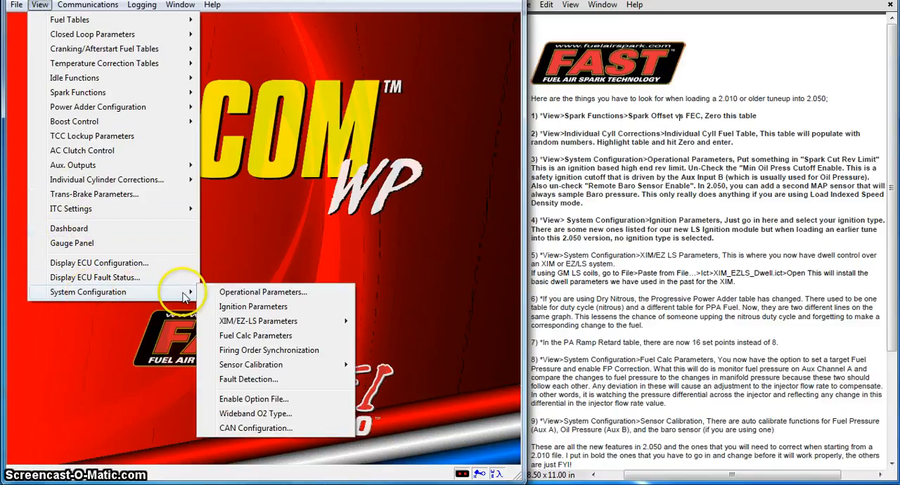
mouse_move(251, 328)
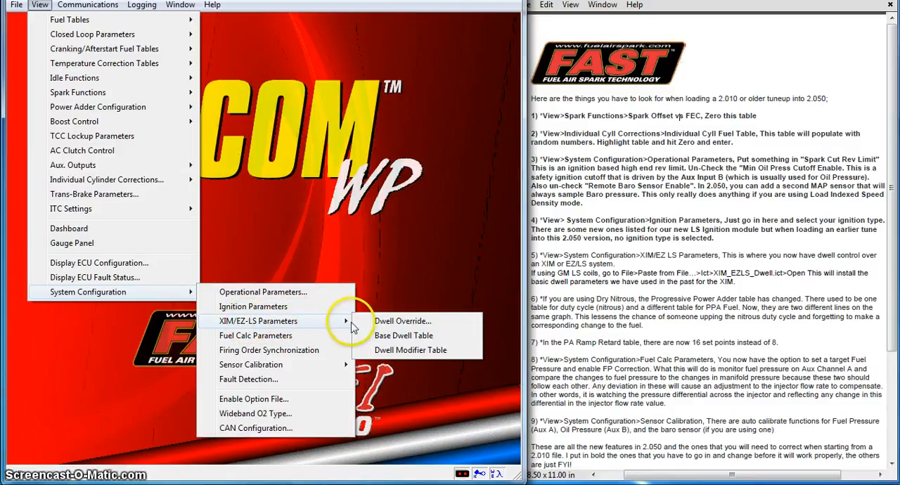
click(400, 335)
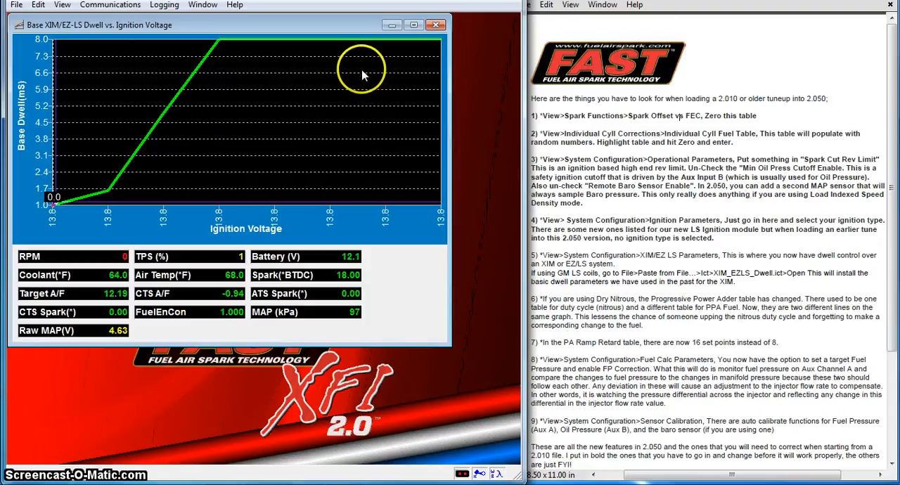
Step: Close the base dwell table and start pasting from a file, browsing to the Ict folder inside CComWP XFI 2.051
click(436, 27)
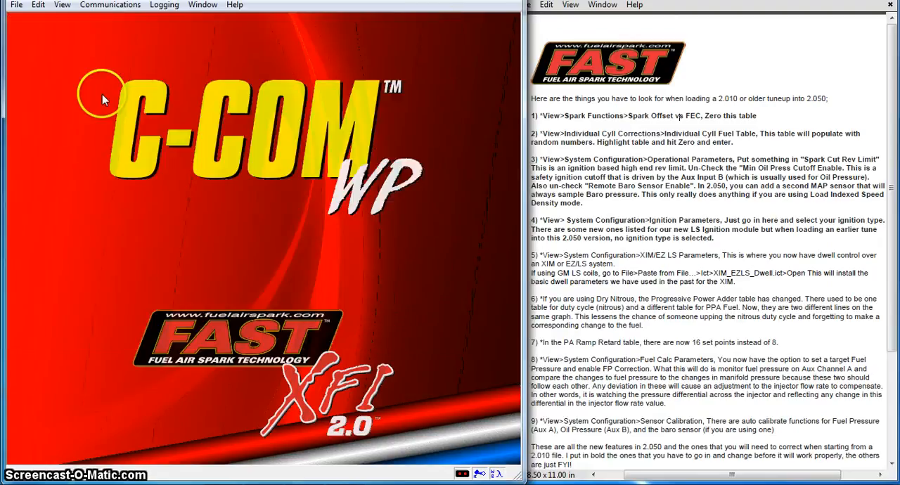
click(17, 5)
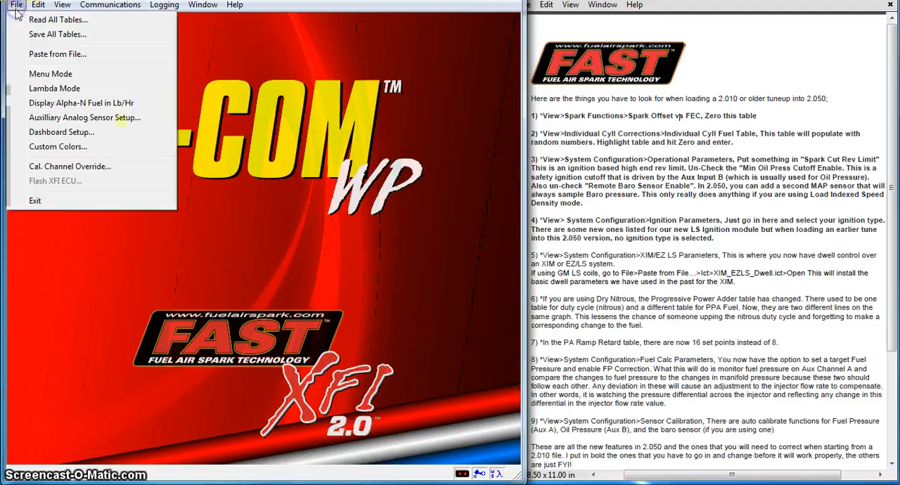
click(36, 54)
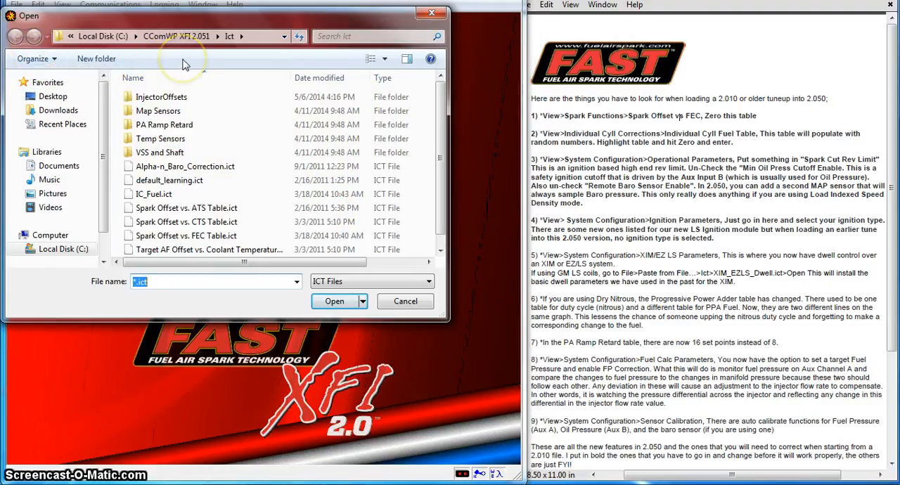
click(190, 36)
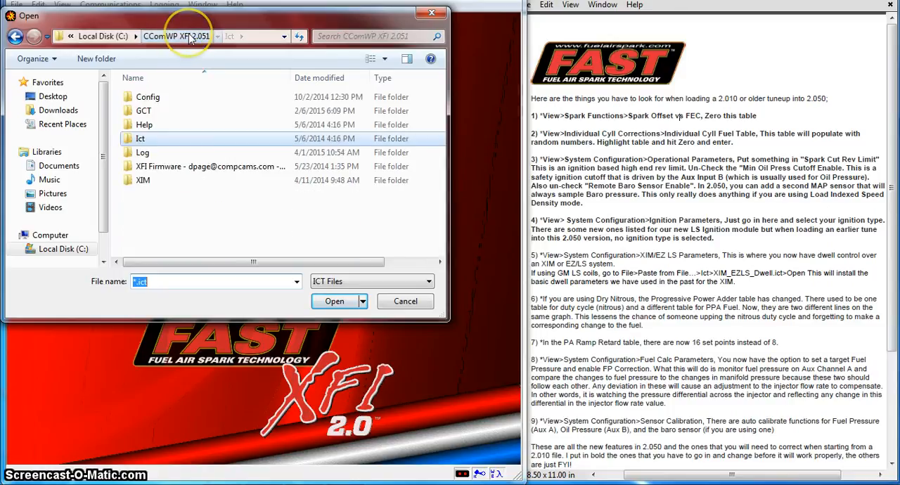
click(103, 36)
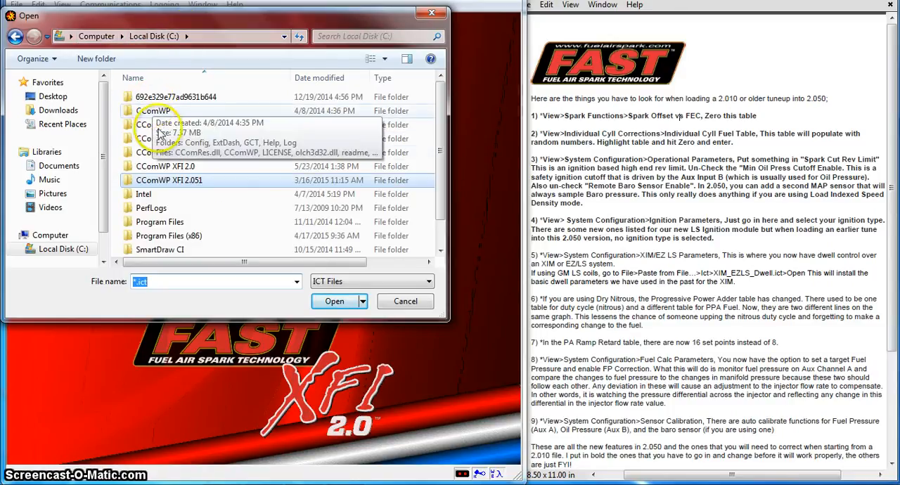
click(162, 179)
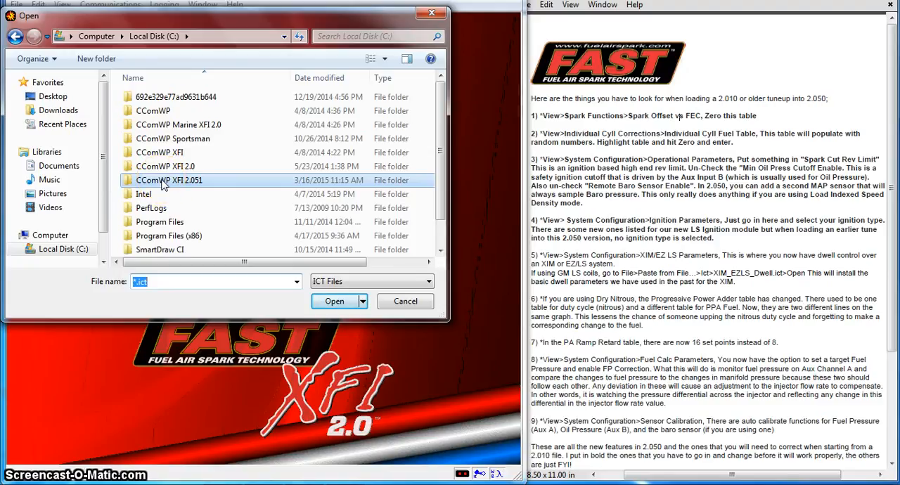
double_click(162, 180)
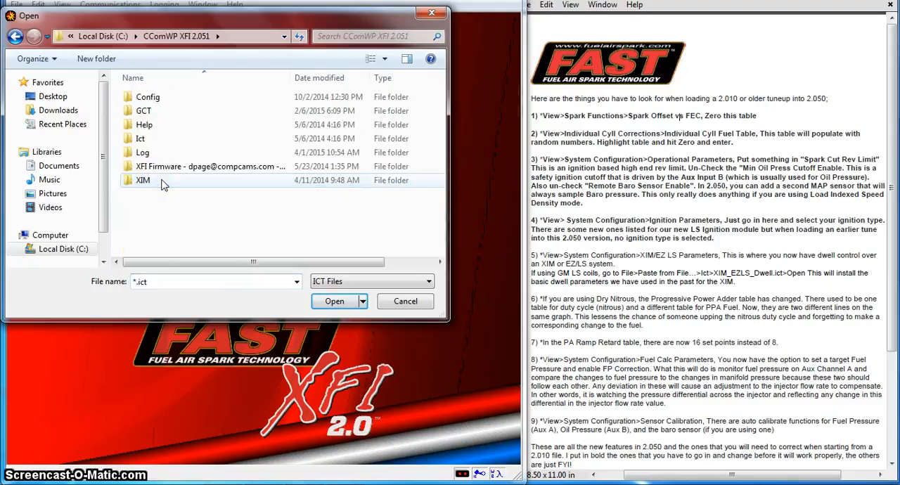
click(144, 140)
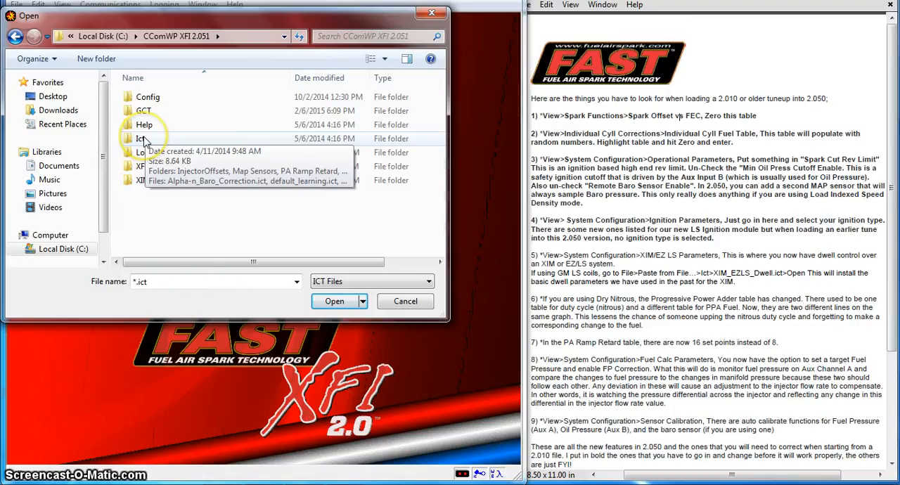
double_click(144, 140)
Step: Paste the base XIM/EZ-LS dwell settings from XIM_EZLS_Dwell.ict and accept the confirmation
click(158, 97)
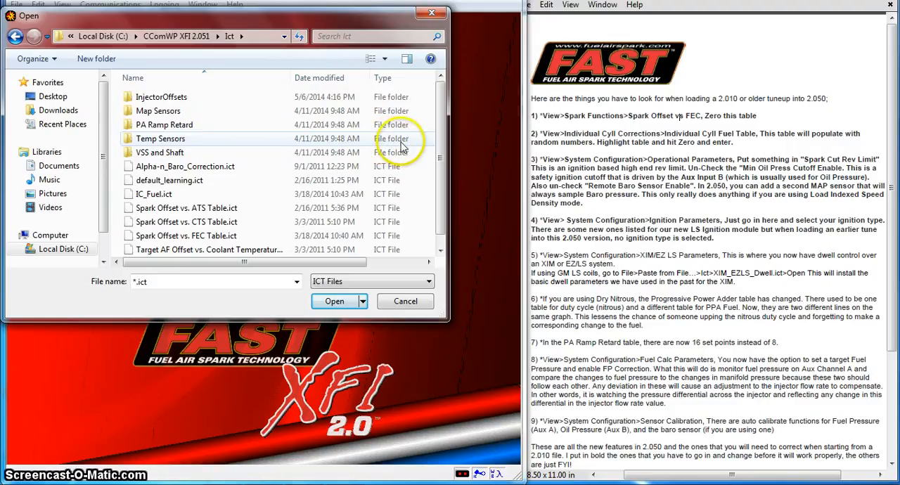
scroll(442, 161, down, 1)
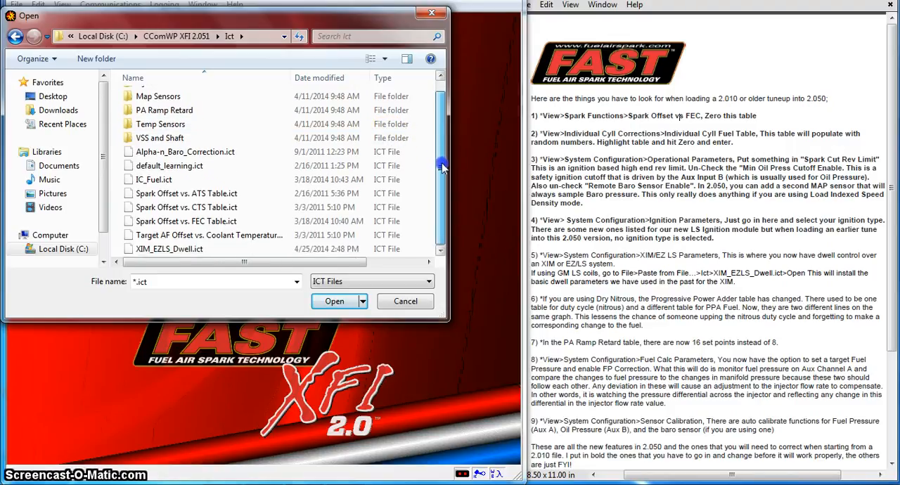
click(238, 250)
click(317, 300)
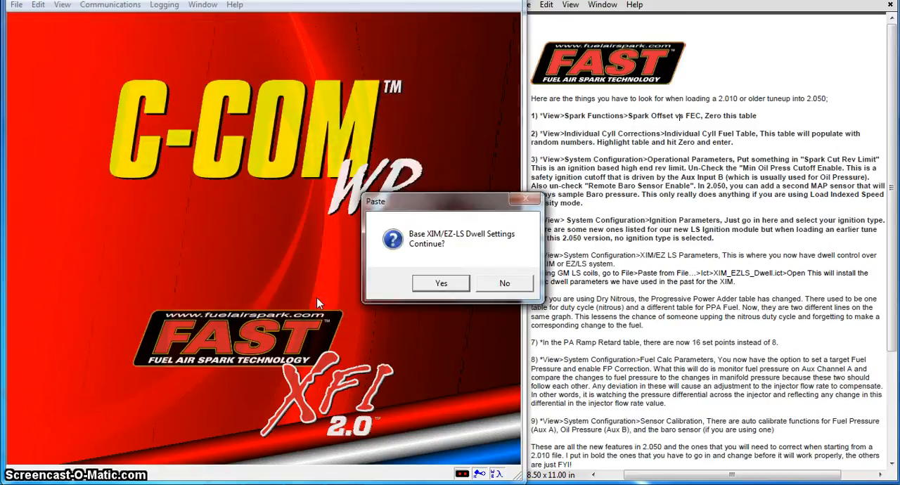
click(440, 284)
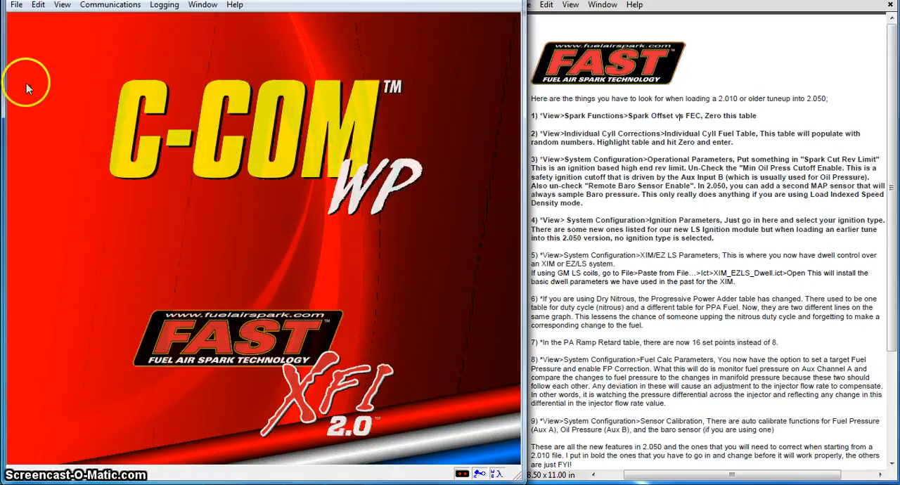
Step: View the XIM/EZ-LS Base Dwell Table to check the dwell curve against ignition voltage, and close it
click(62, 5)
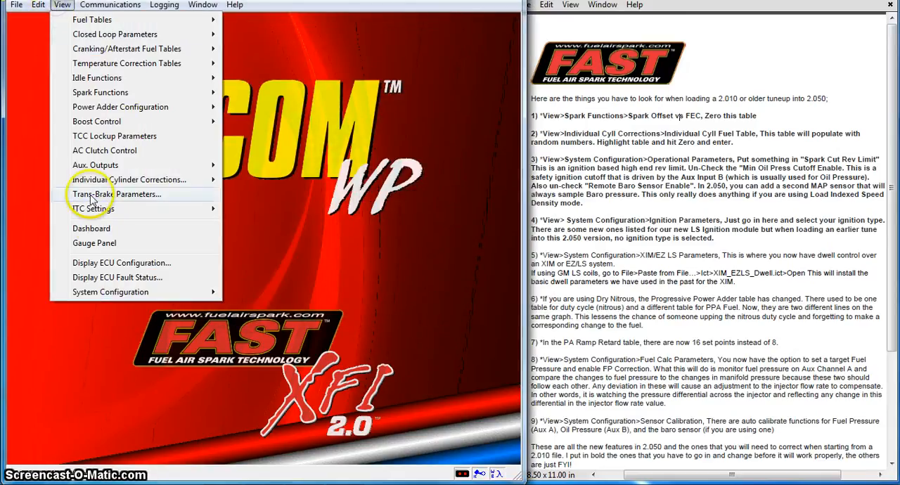
mouse_move(173, 294)
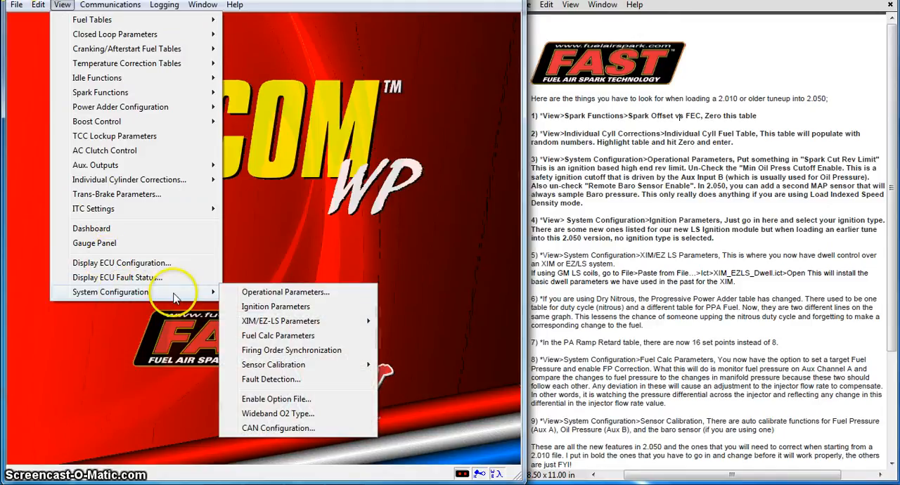
mouse_move(326, 321)
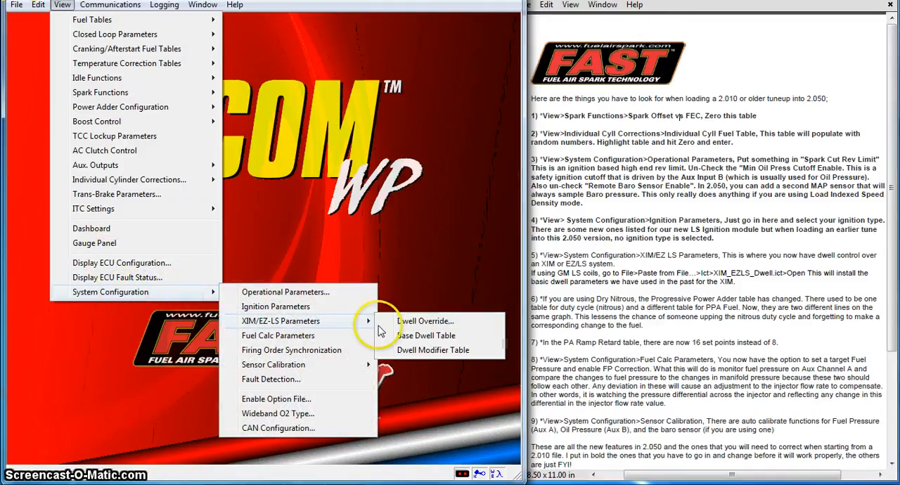
click(411, 335)
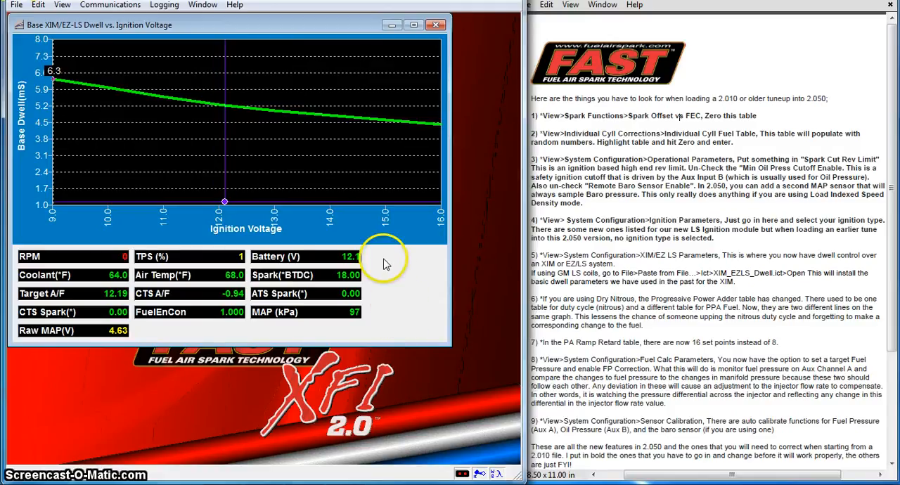
click(436, 25)
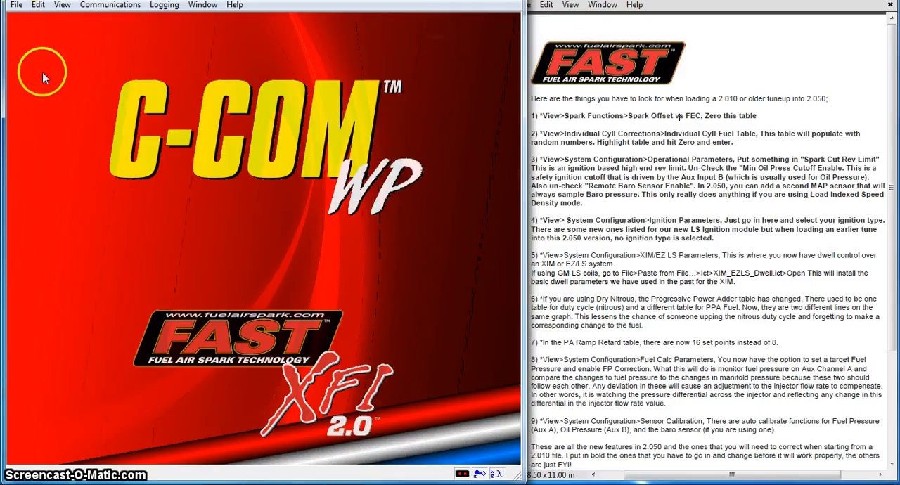
Step: Apply the XIM/EZ-LS Parameters with Dwell Override Enable unchecked and close the dialog
click(62, 6)
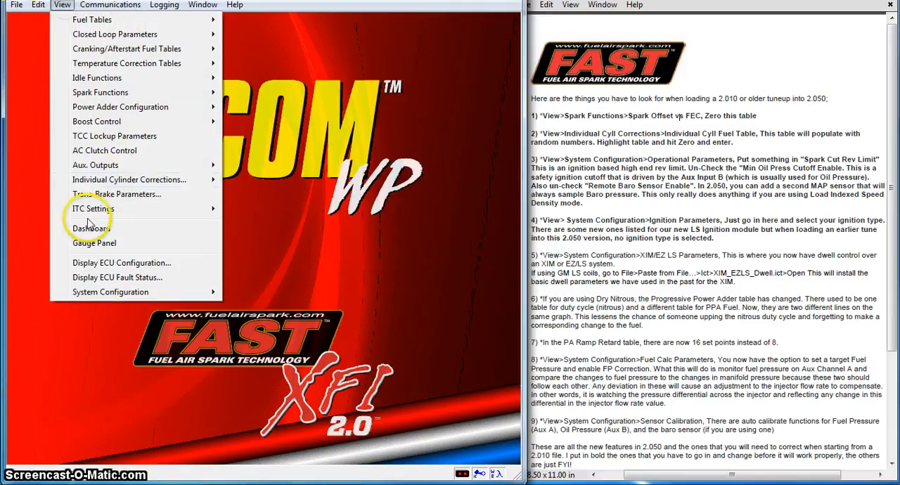
mouse_move(113, 291)
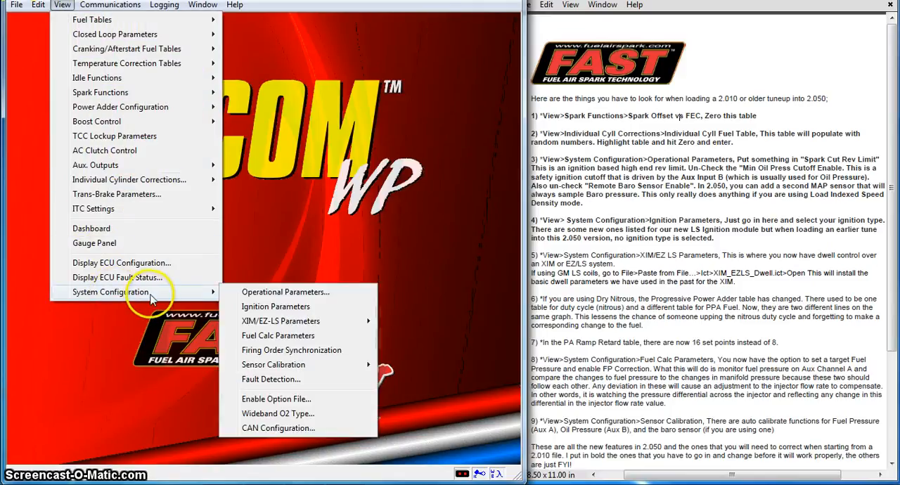
mouse_move(292, 321)
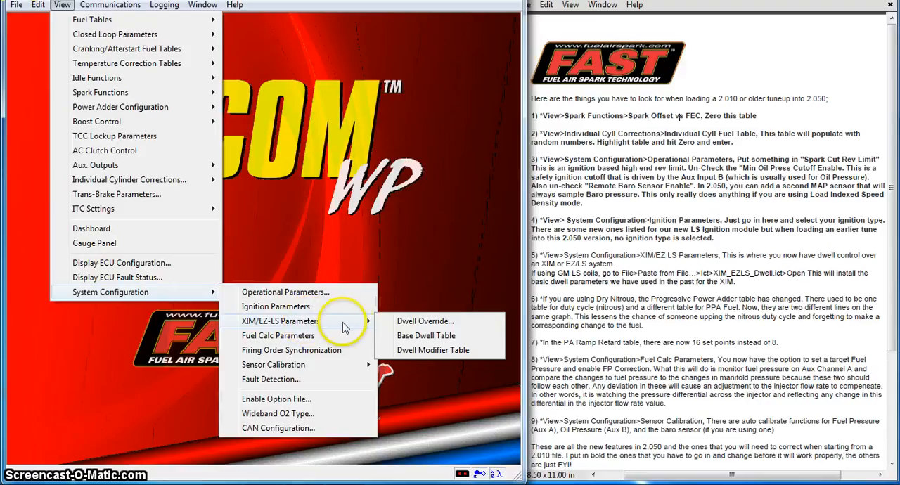
click(398, 322)
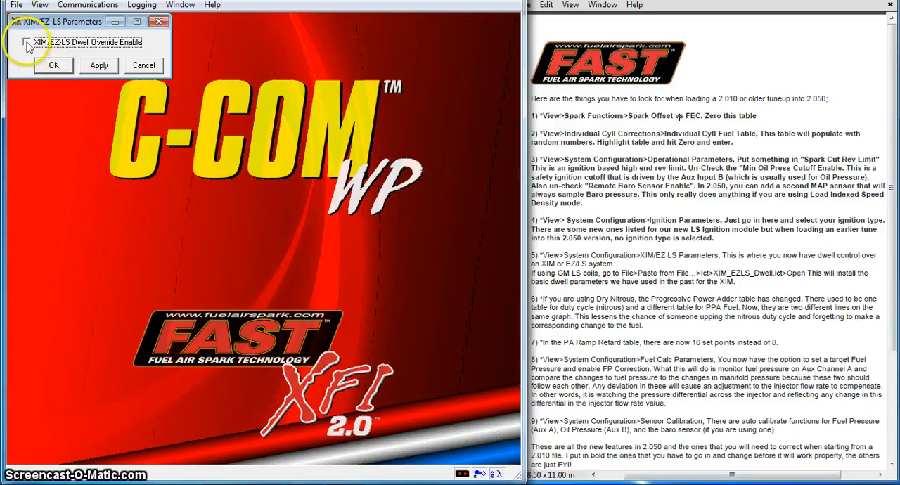
click(97, 65)
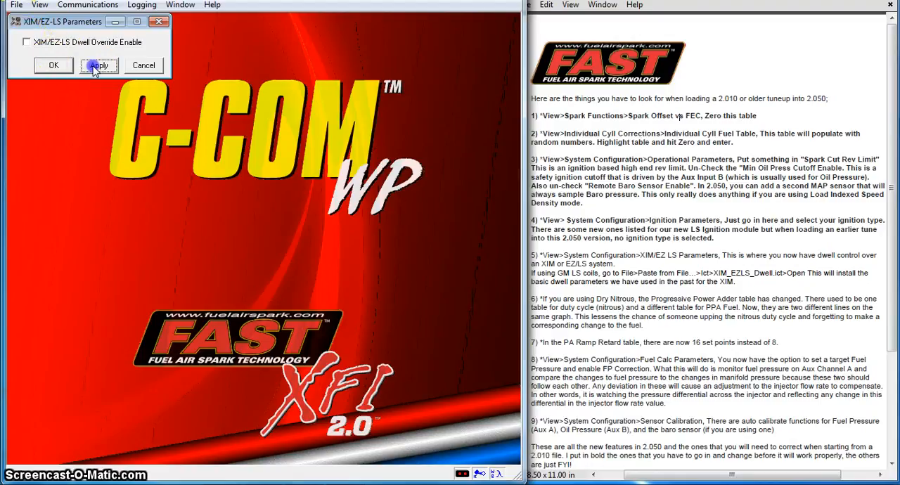
click(53, 65)
Step: Open the XIM/EZ-LS Dwell Modifier Table and set the modifier at 0.0 TPS to 40%
click(40, 5)
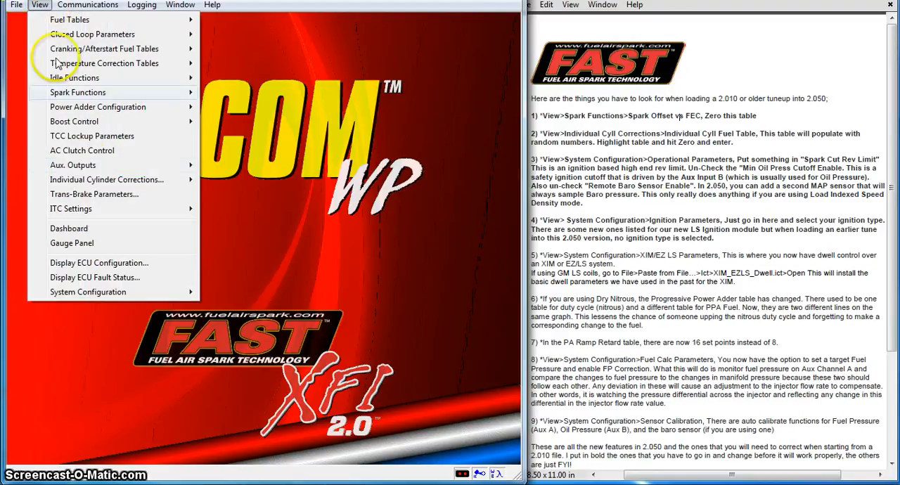
mouse_move(138, 297)
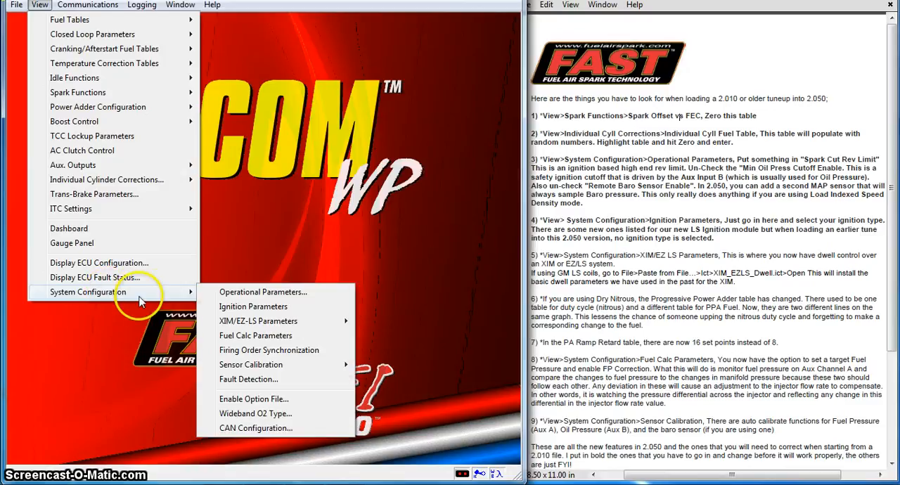
mouse_move(258, 327)
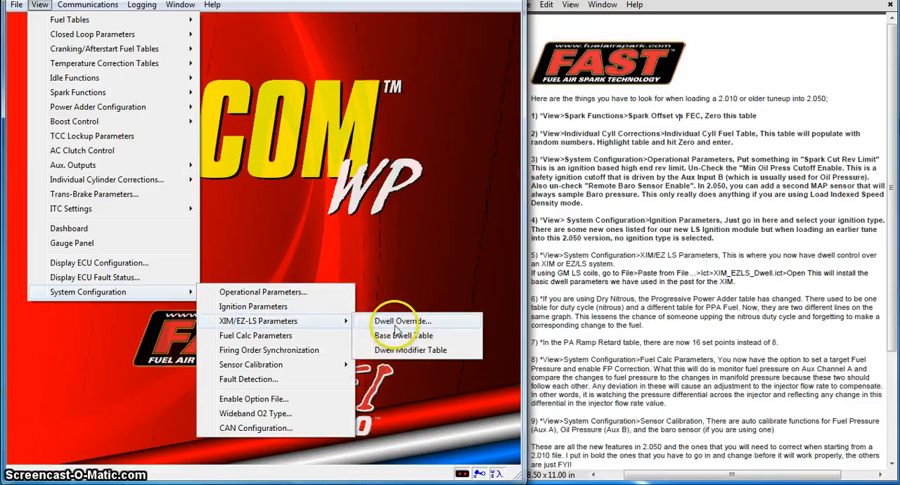
click(407, 352)
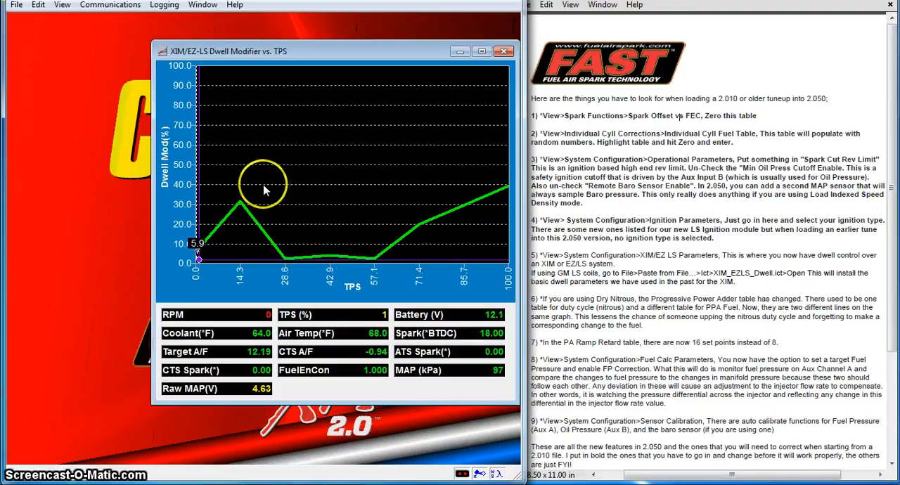
click(207, 264)
click(199, 247)
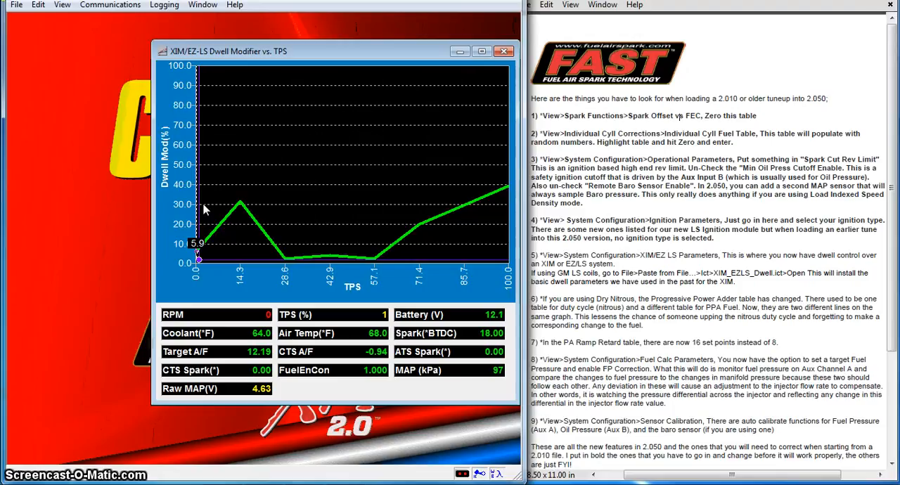
text(40)
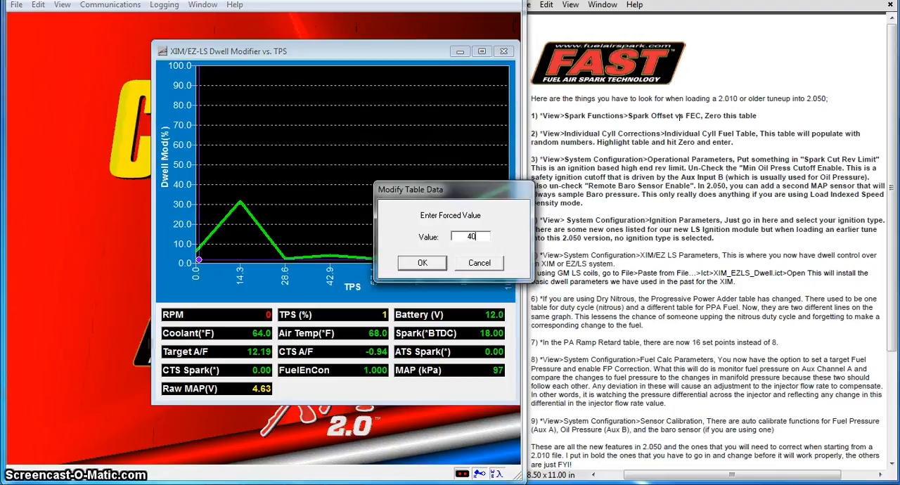
key(Return)
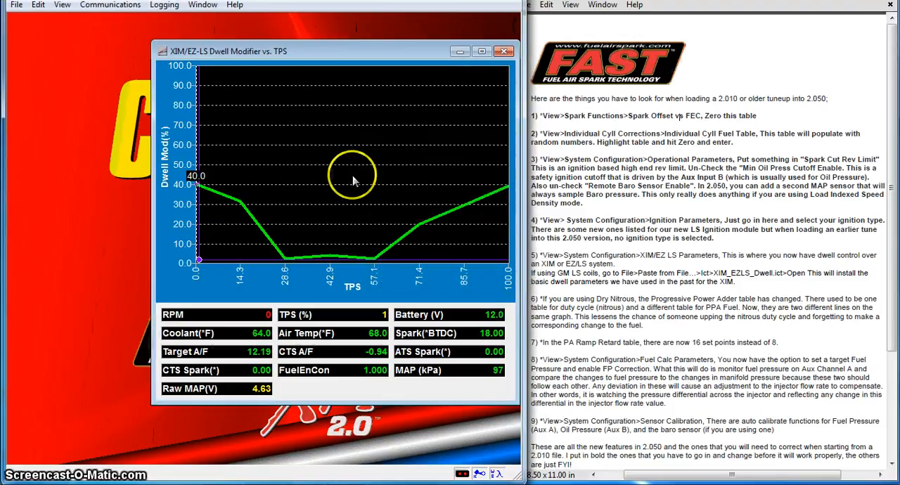
Step: Set the dwell modifier at 100.0 TPS to 100%
click(502, 166)
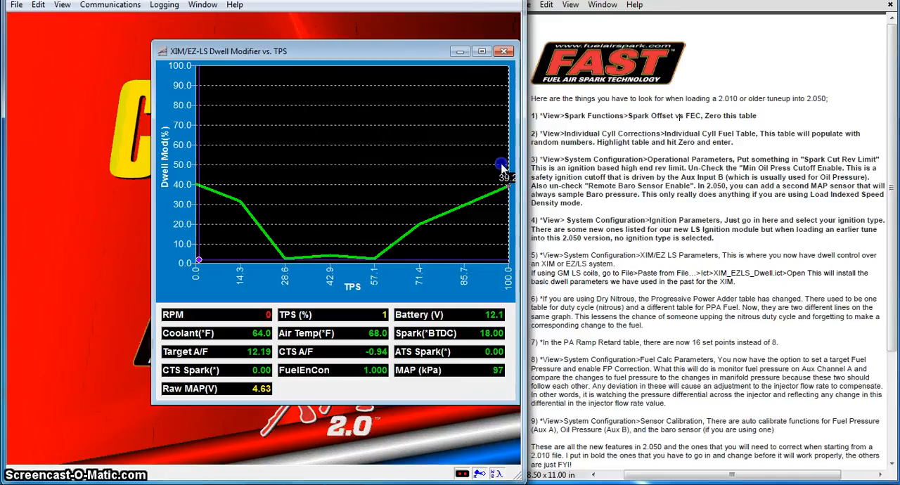
click(475, 206)
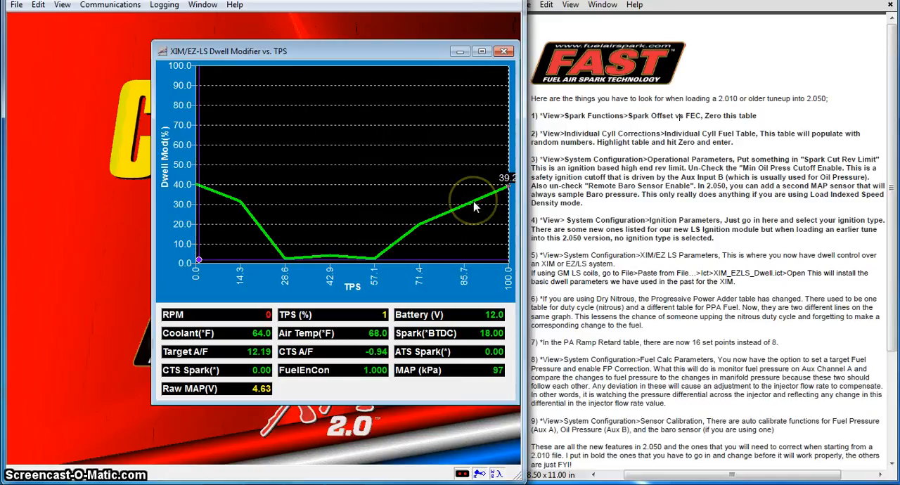
text(100)
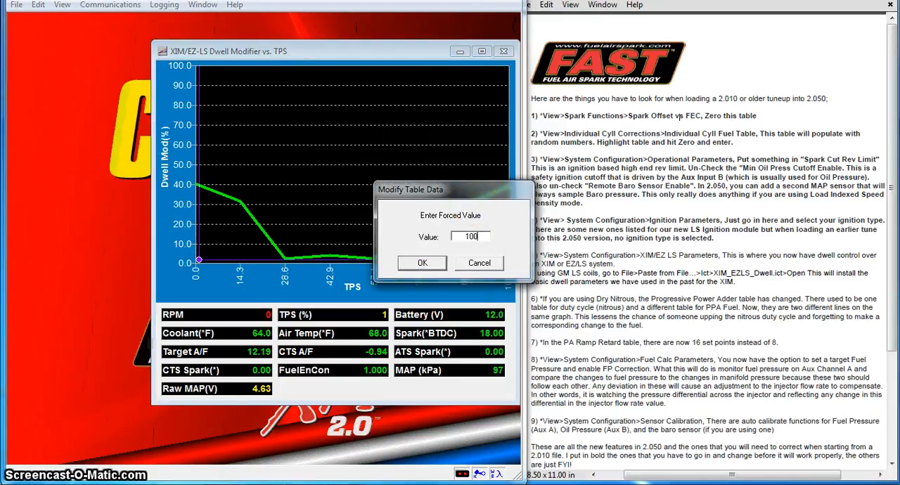
key(Return)
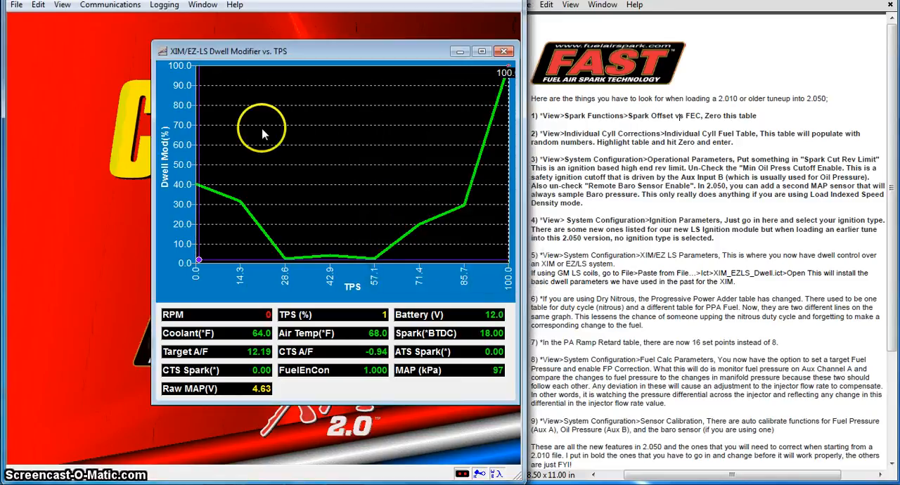
Step: Interpolate the XIM/EZ-LS dwell modifier curve across the whole TPS range from 0.0 to 100.0
drag(197, 138, 504, 105)
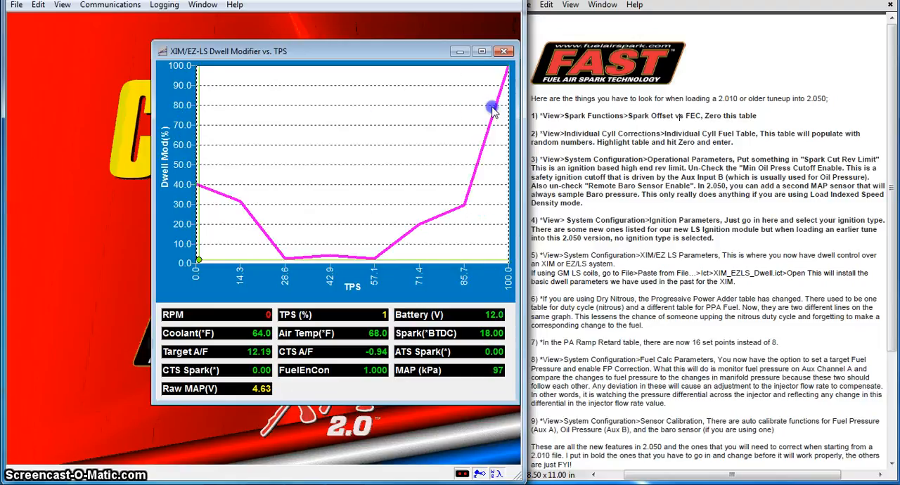
right_click(416, 127)
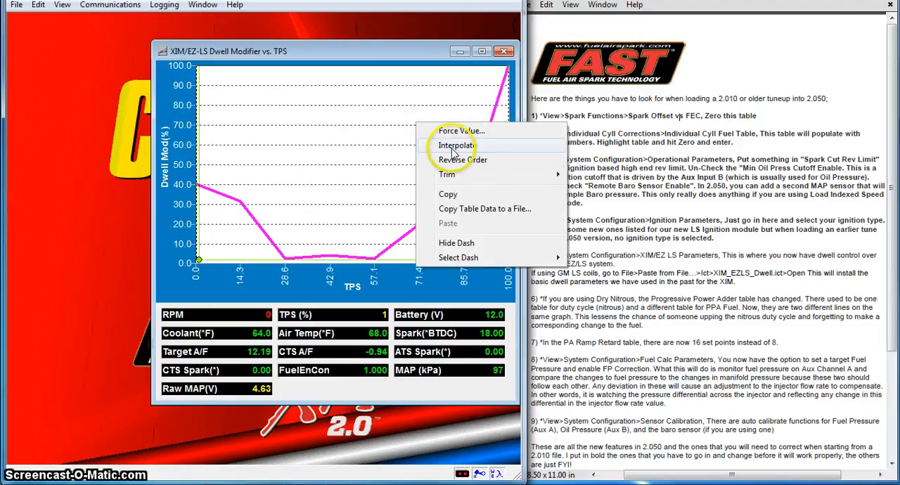
click(453, 146)
click(455, 284)
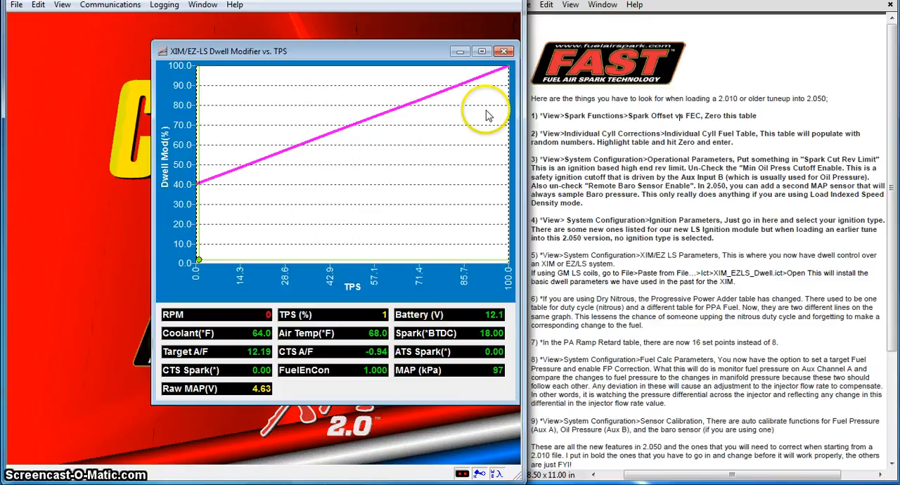
Step: Raise the dwell modifier to about 90% at 57.1 TPS and 100% at 71.4 and 85.7 TPS, and close the table
click(461, 121)
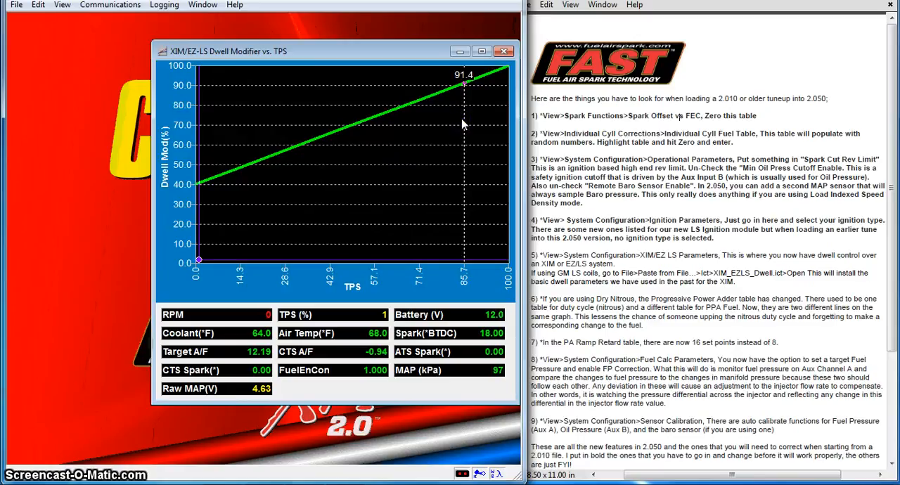
click(384, 116)
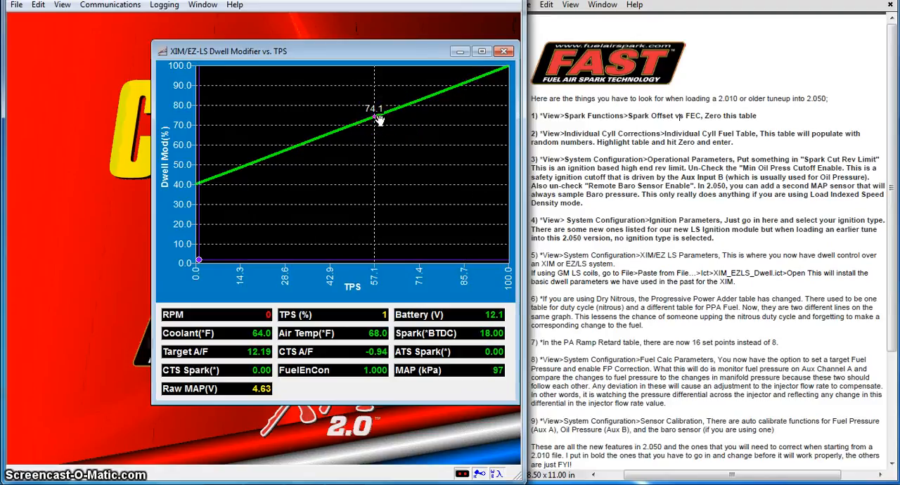
drag(376, 116, 417, 68)
click(409, 91)
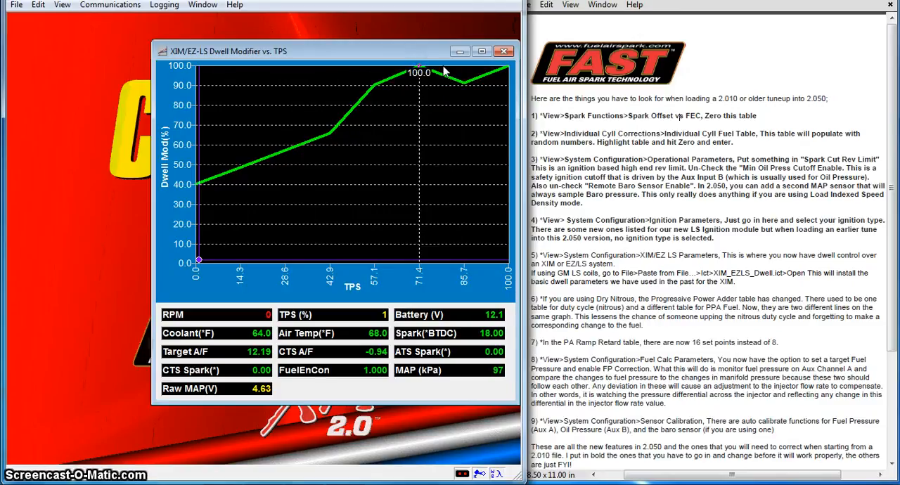
click(464, 82)
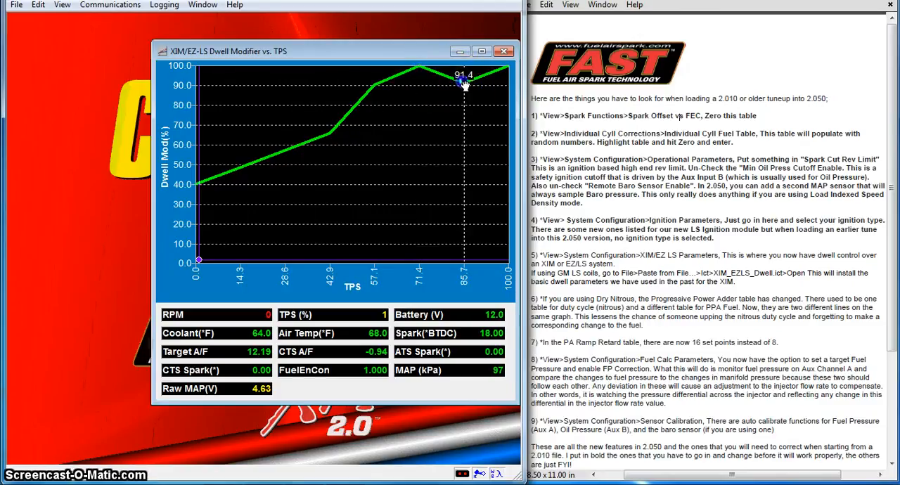
drag(465, 85, 464, 70)
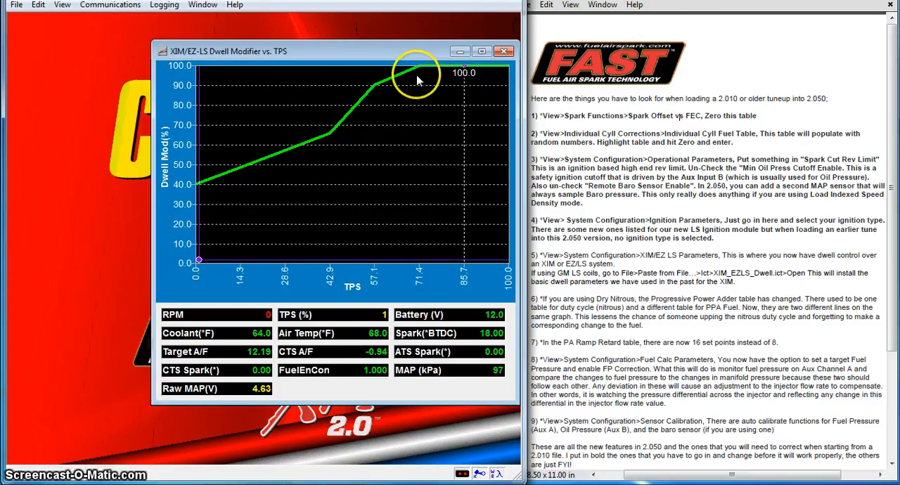
click(375, 88)
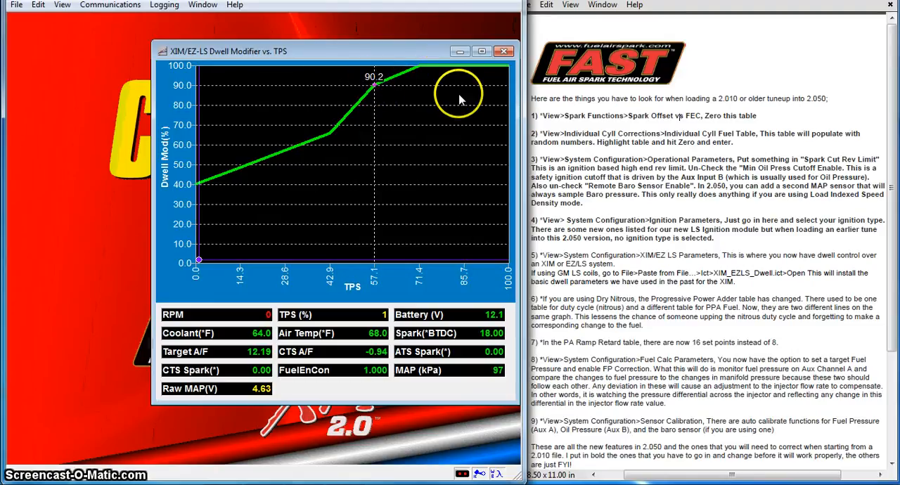
click(505, 53)
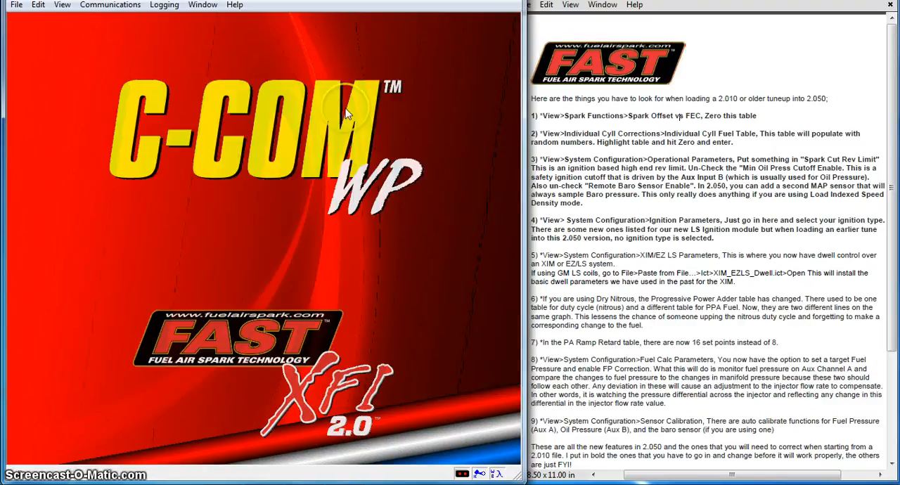
Step: View the Progressive Power Adder table, compare its solenoid duty cycle and fuel lines at 2.0 elapsed time, and close it
click(62, 5)
mouse_move(85, 67)
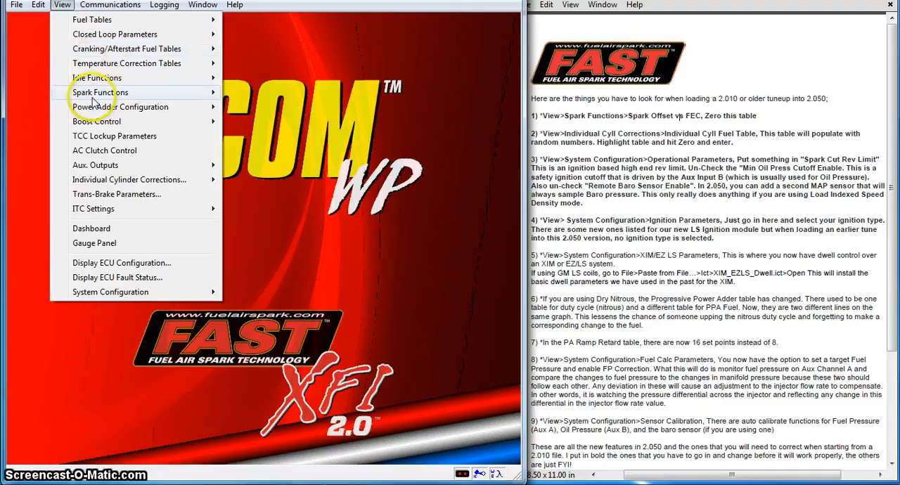
mouse_move(138, 107)
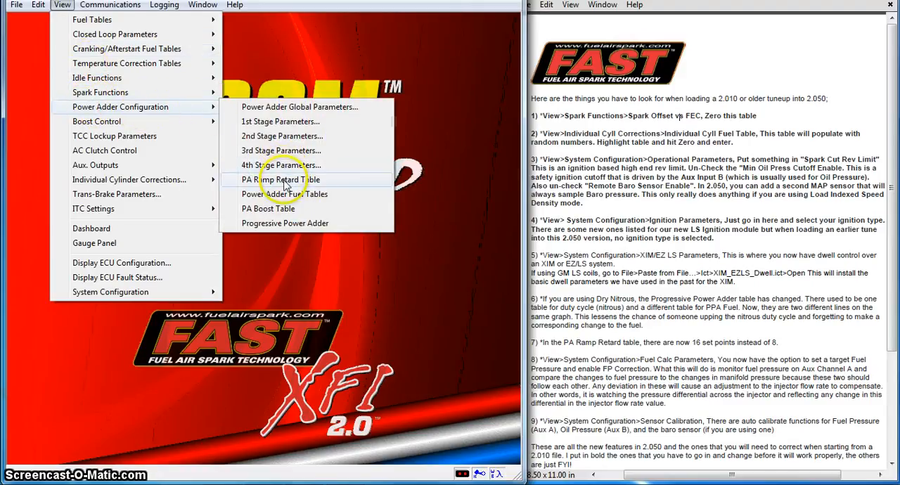
click(284, 225)
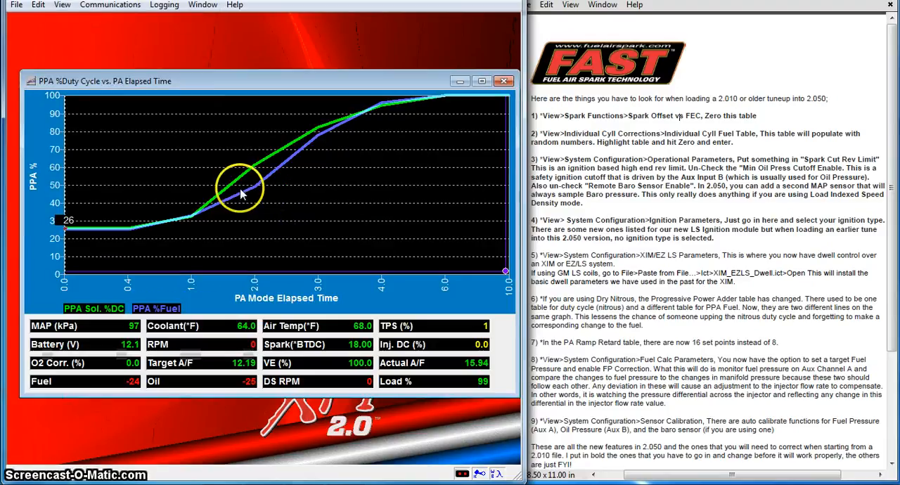
click(190, 215)
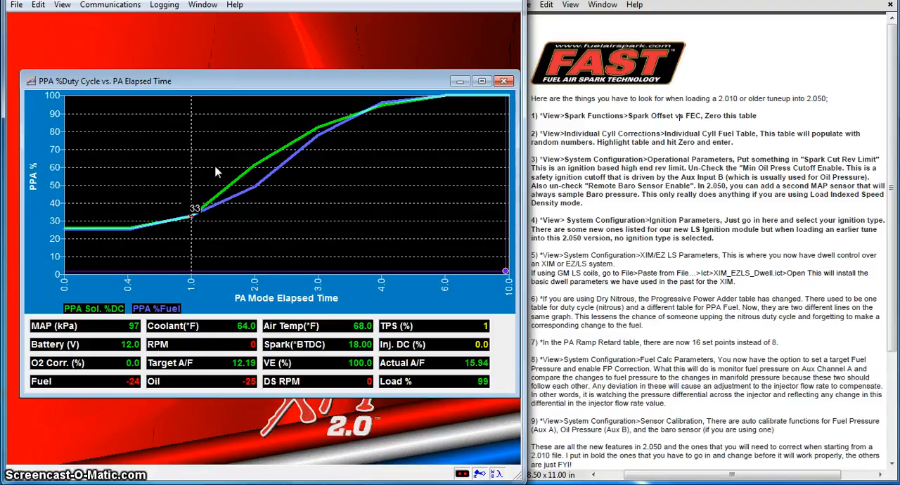
click(257, 139)
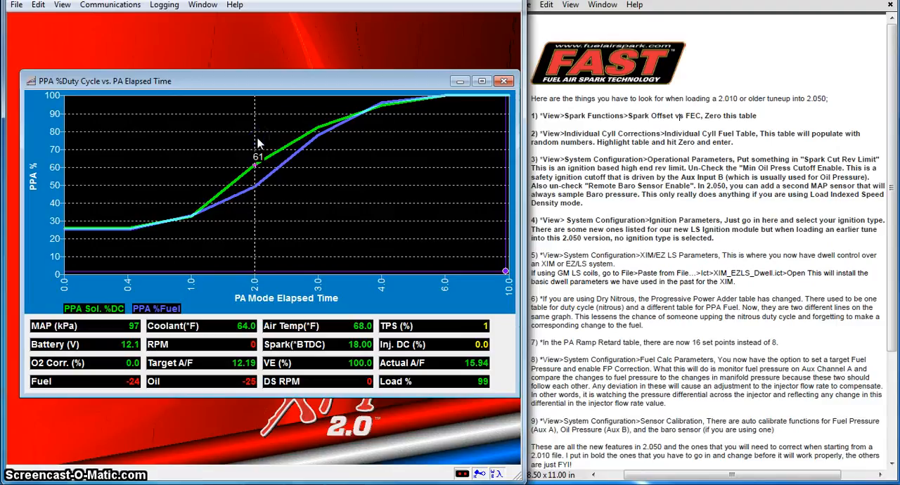
key(Tab)
click(505, 82)
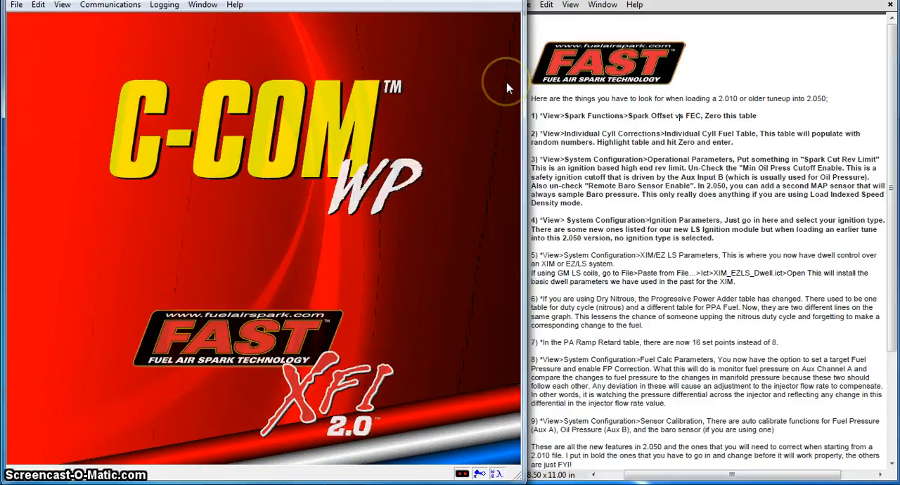
Step: Open the PA Ramp Retard Table and set the retard at 11.00 elapsed time to 0.00
click(64, 7)
mouse_move(79, 98)
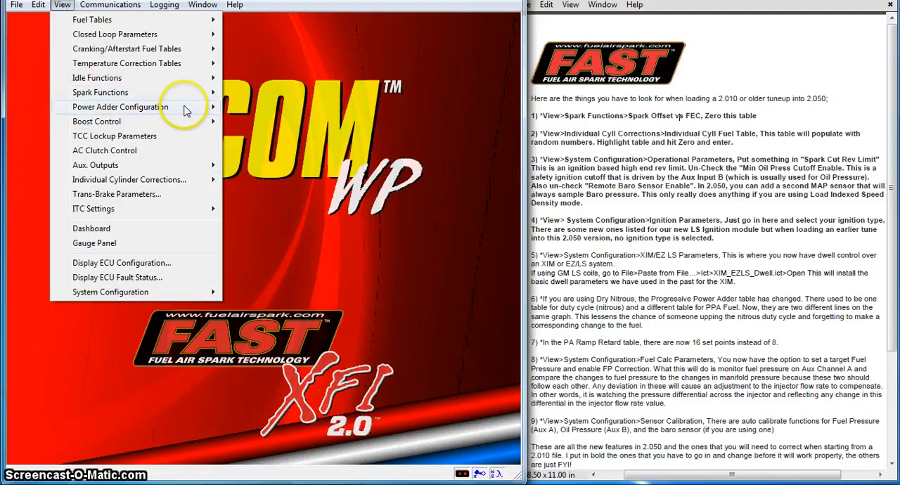
mouse_move(186, 108)
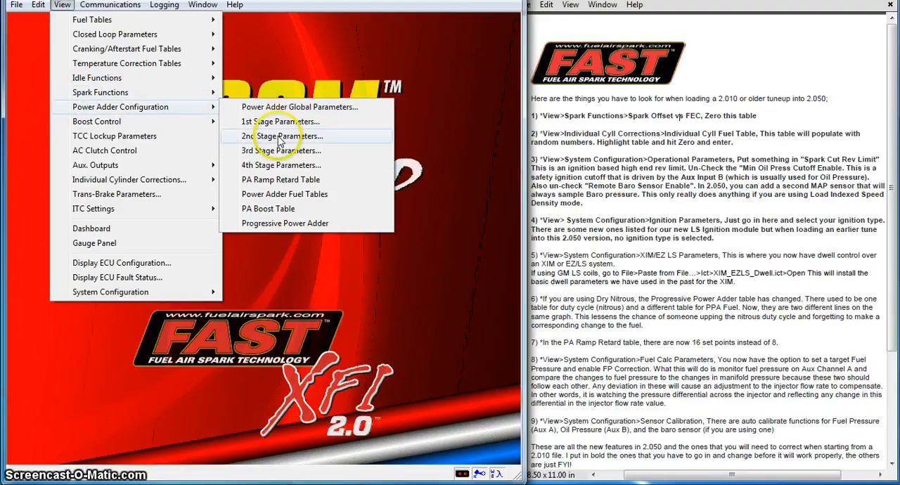
click(278, 181)
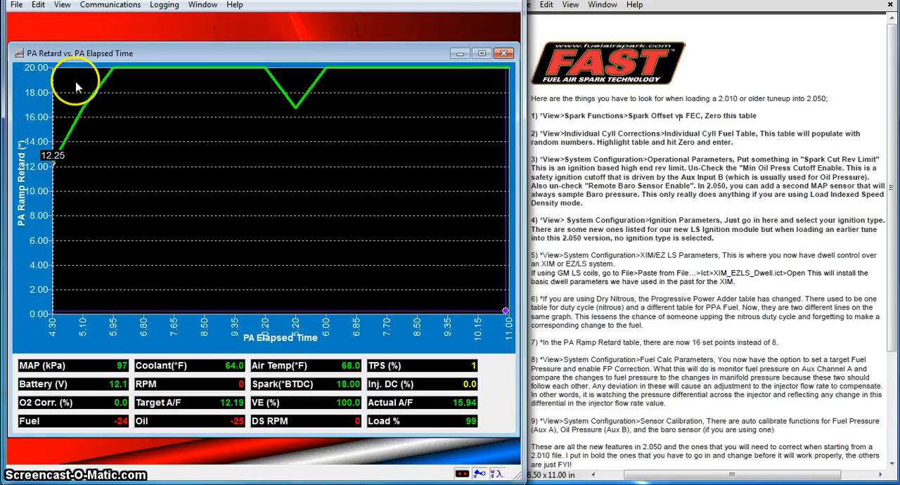
click(495, 88)
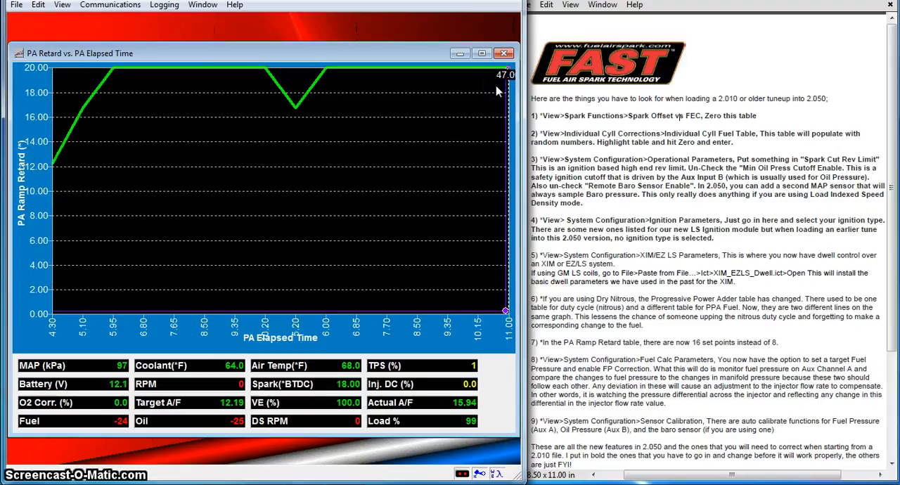
click(501, 76)
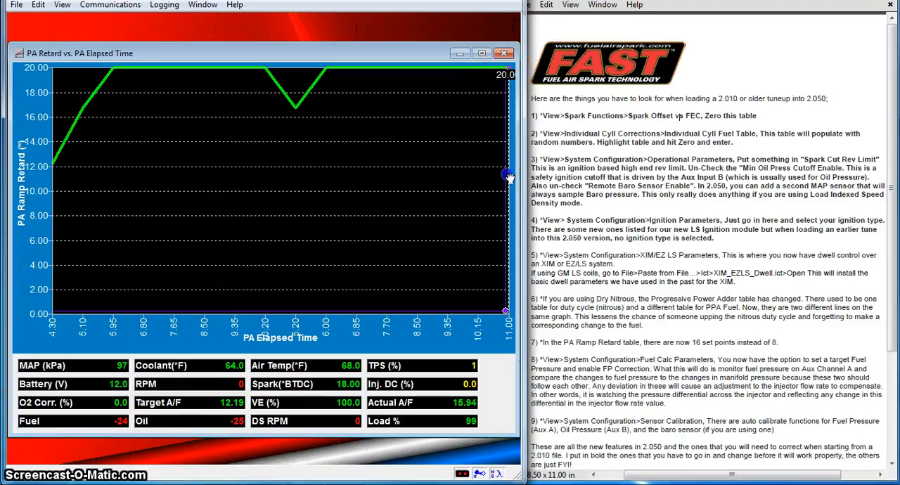
click(506, 71)
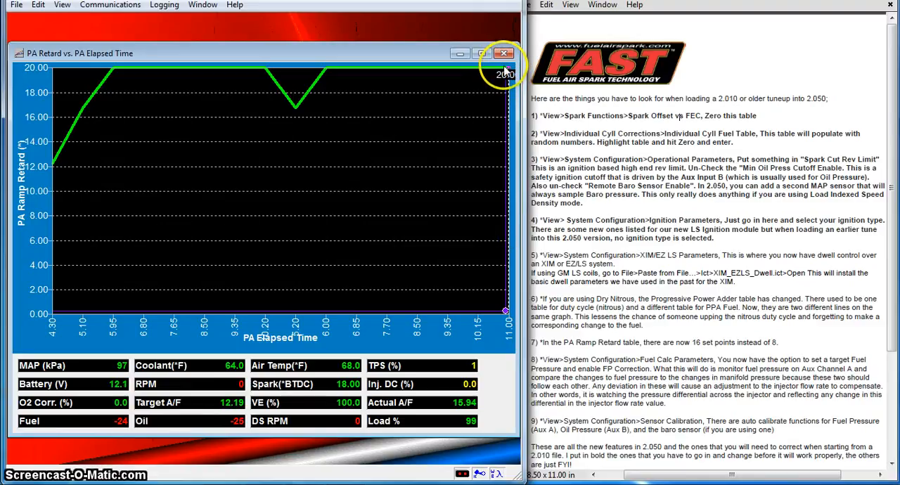
drag(508, 72, 523, 331)
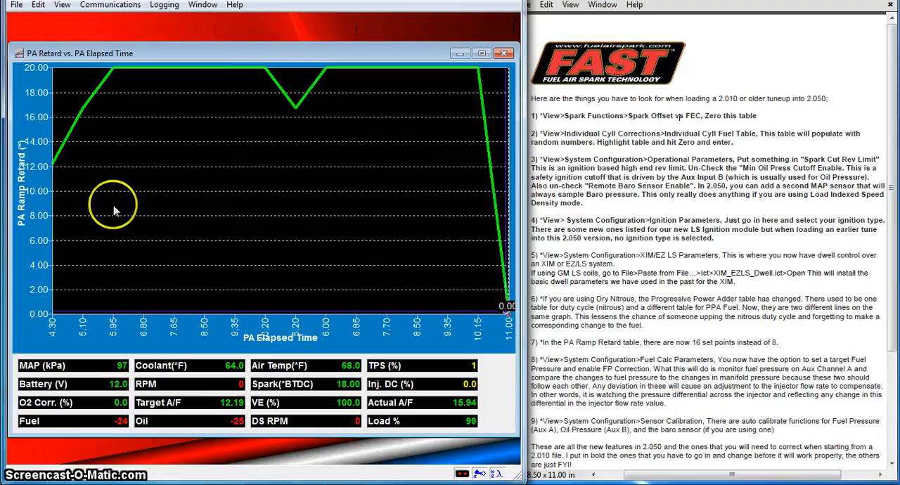
Step: Interpolate the PA ramp retard curve across all set points from 4.30 to 11.00 elapsed time
drag(60, 203, 497, 224)
right_click(314, 204)
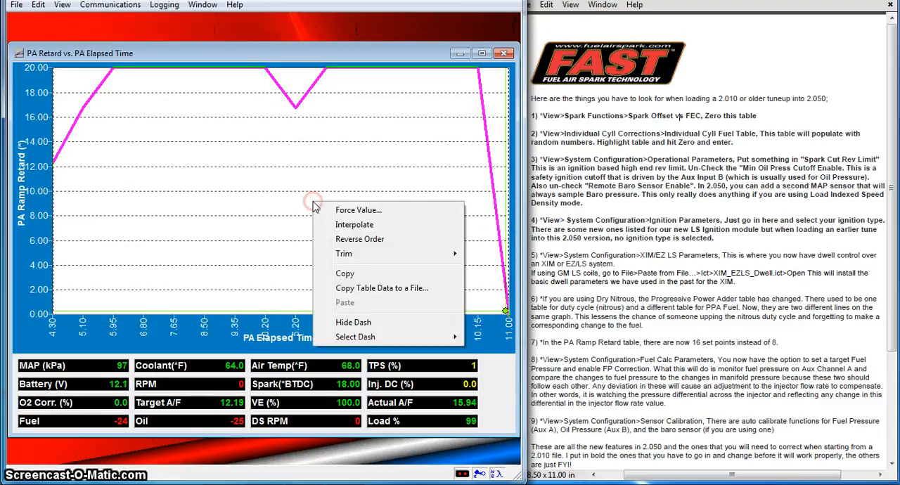
click(344, 226)
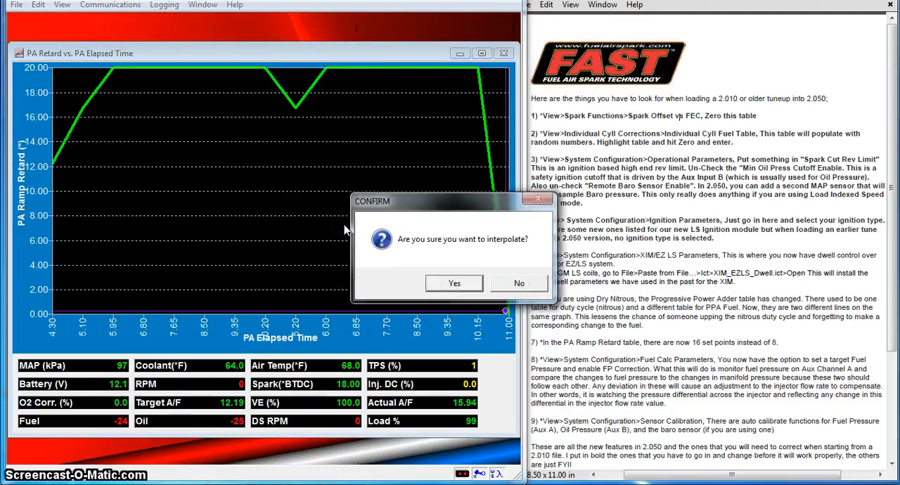
click(398, 283)
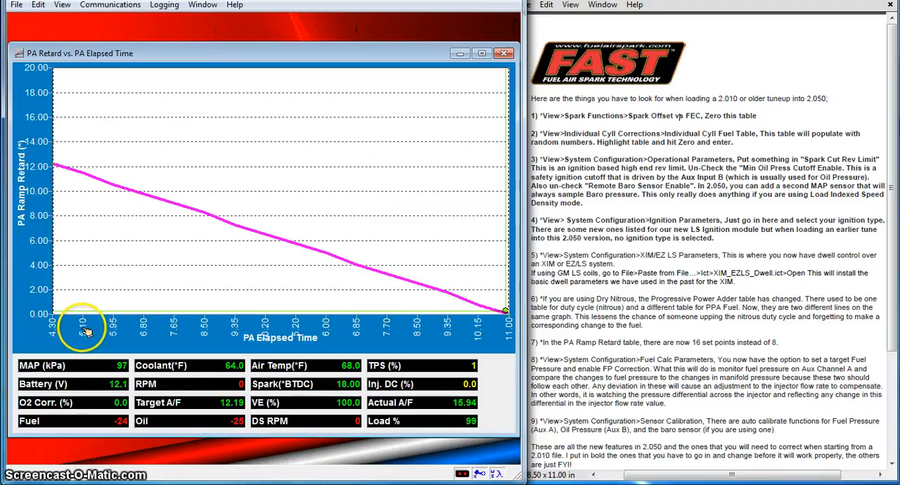
Step: Set the first two PA elapsed time axis points to 0.00 and 0.20, and close the table
click(144, 202)
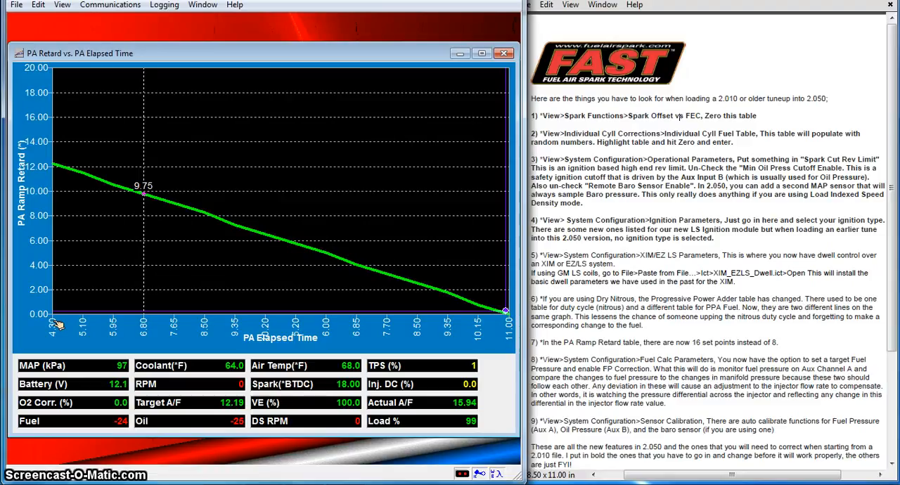
double_click(54, 323)
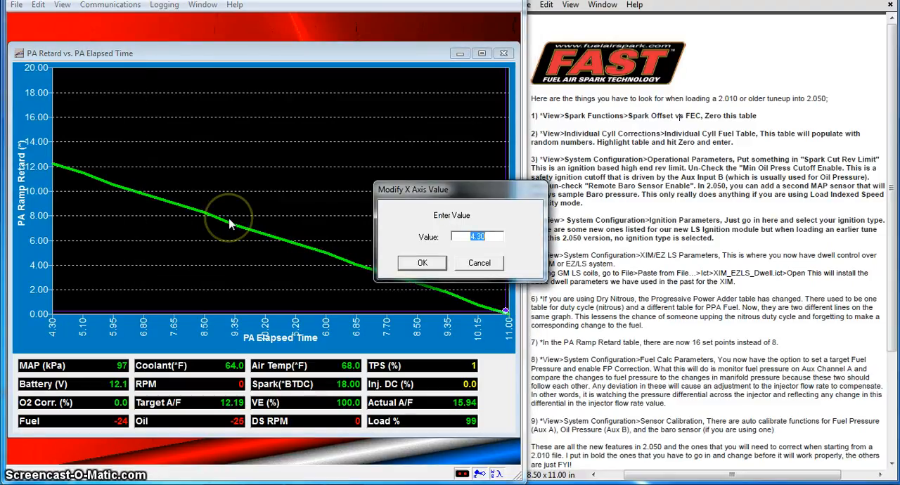
text(0)
key(Return)
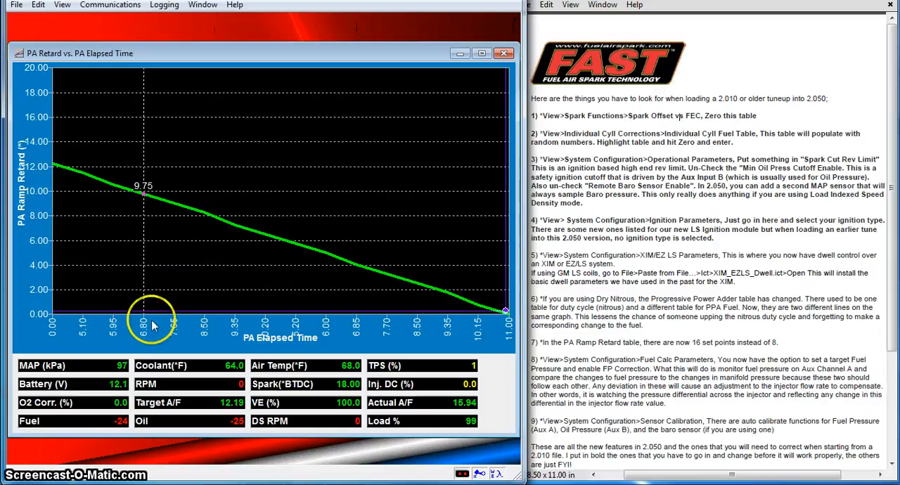
double_click(83, 327)
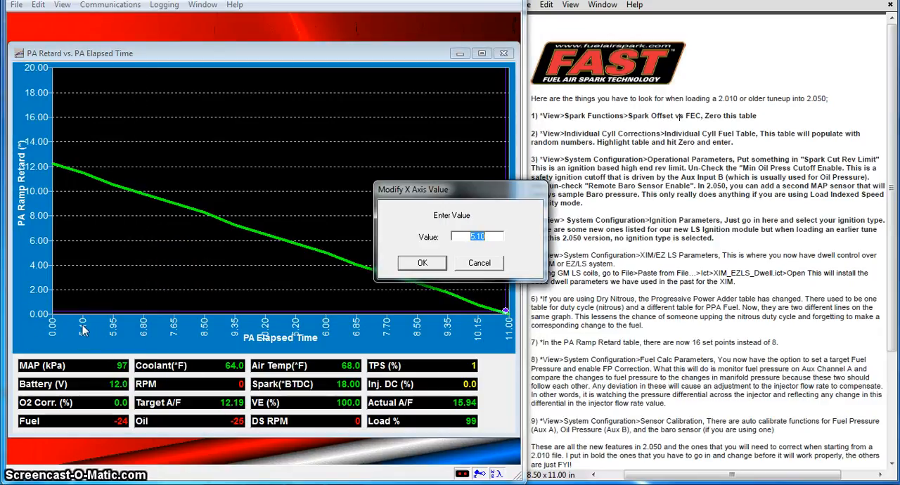
key(Return)
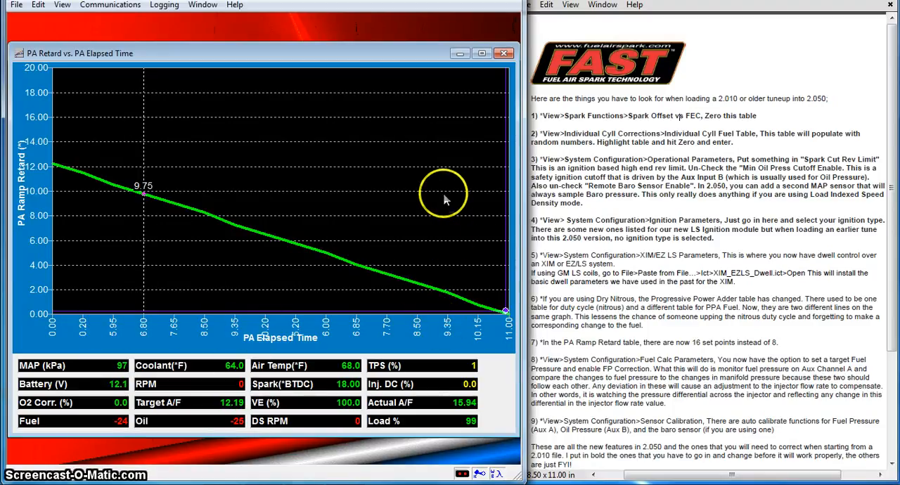
click(503, 54)
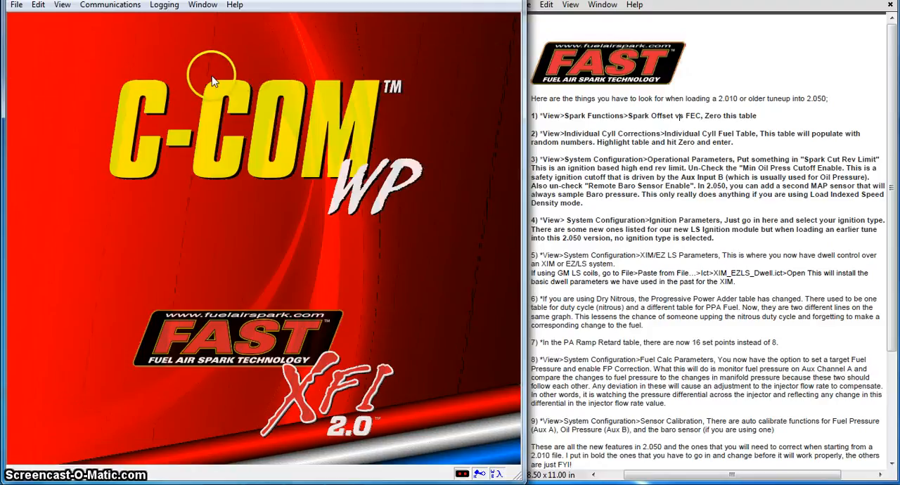
Step: Set the target fuel pressure to 43 in the Fuel Calc Parameters, apply the change and close the dialog
click(62, 5)
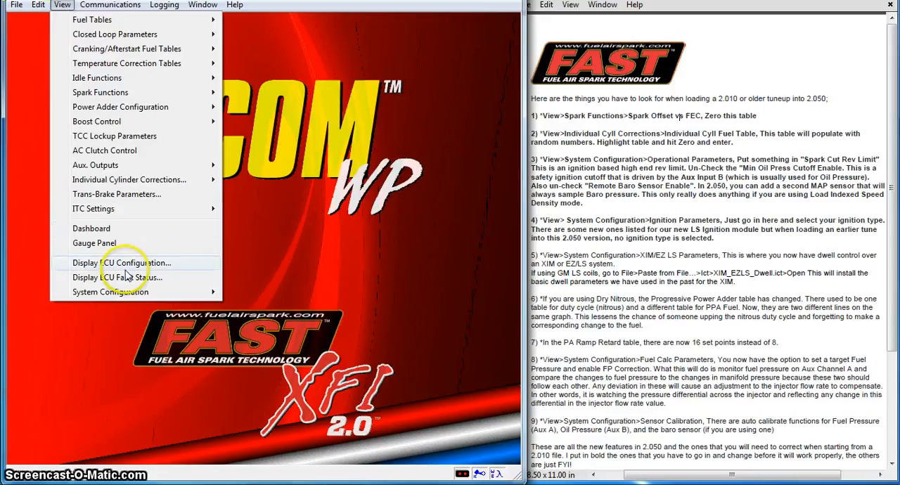
click(133, 294)
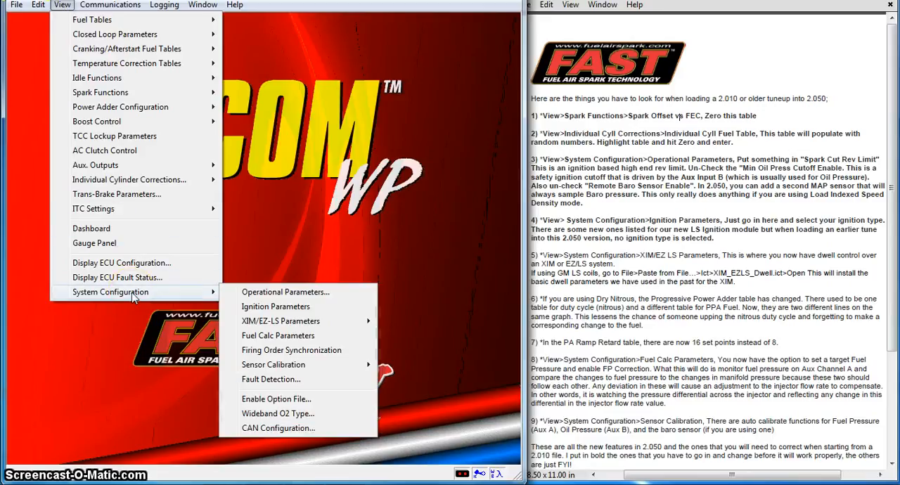
click(267, 336)
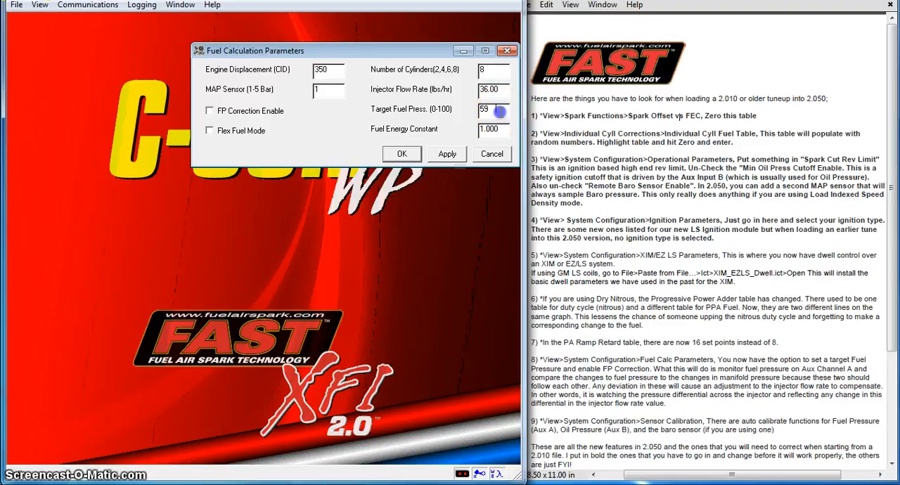
double_click(491, 111)
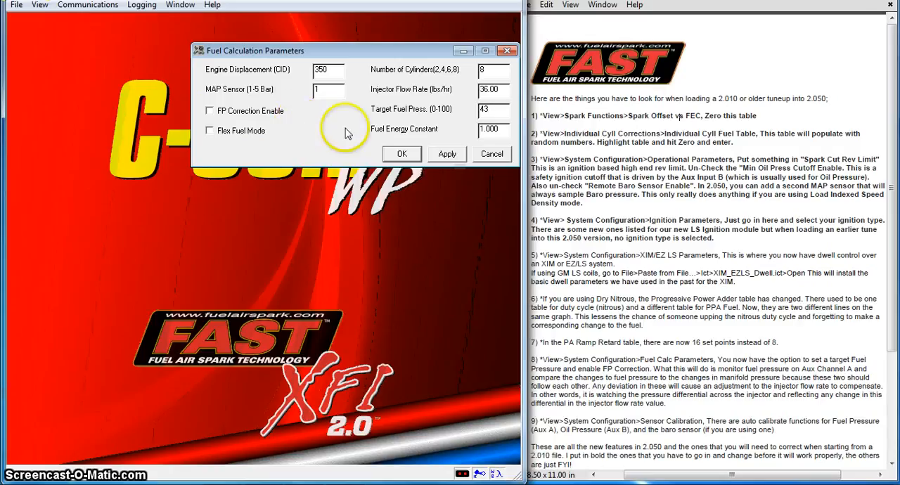
click(445, 154)
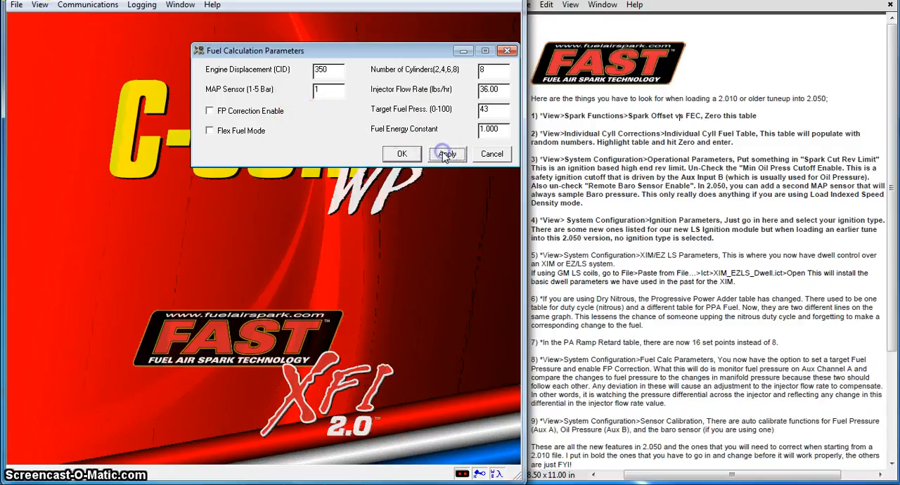
click(402, 155)
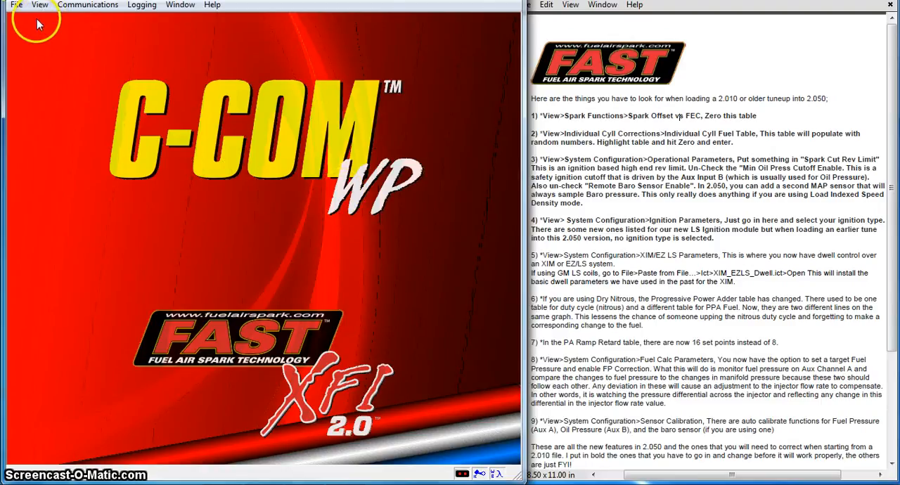
Step: Review the Auxiliary Analog Sensor Setup, checking the list of selectable sensors while keeping Fuel selected, and close it
click(16, 5)
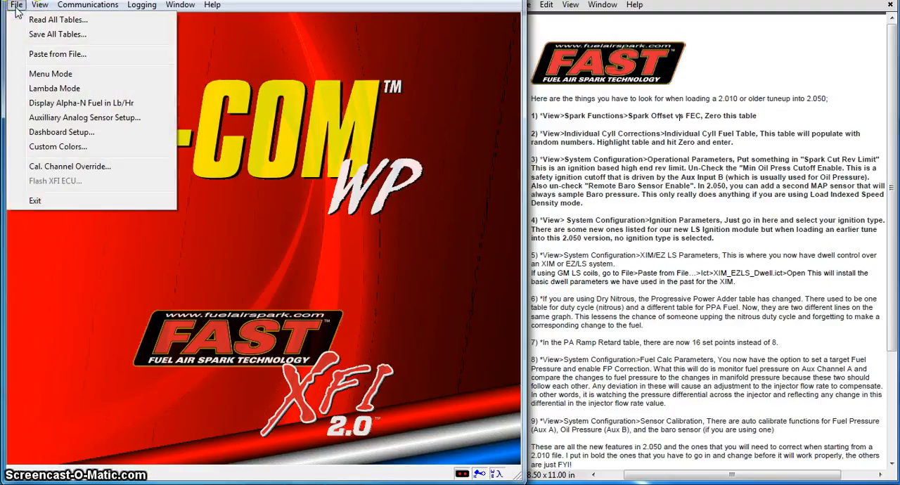
click(47, 119)
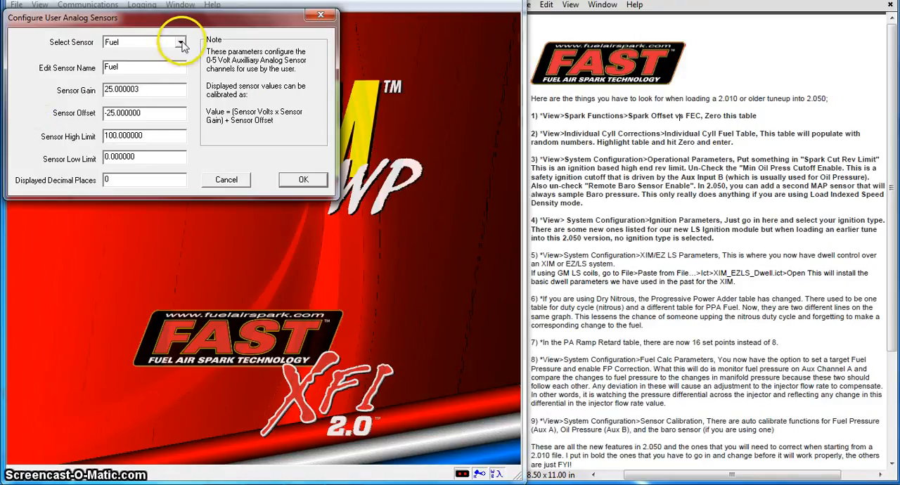
click(179, 43)
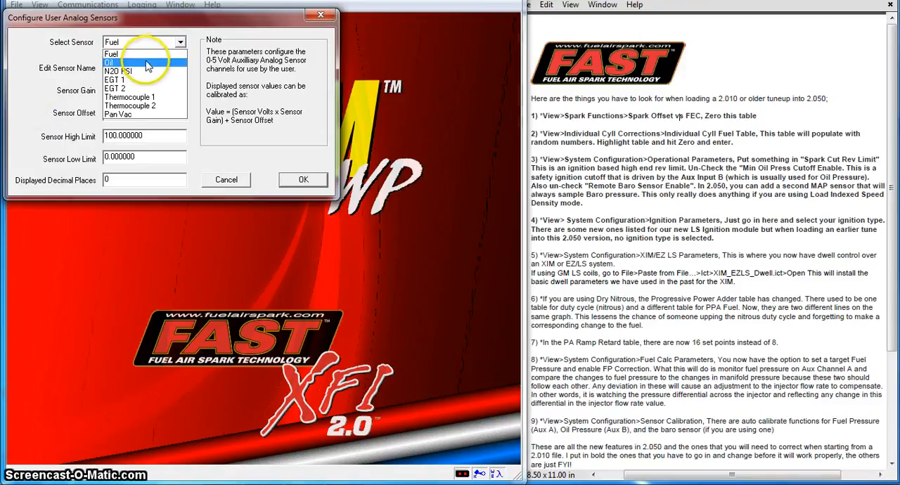
click(180, 42)
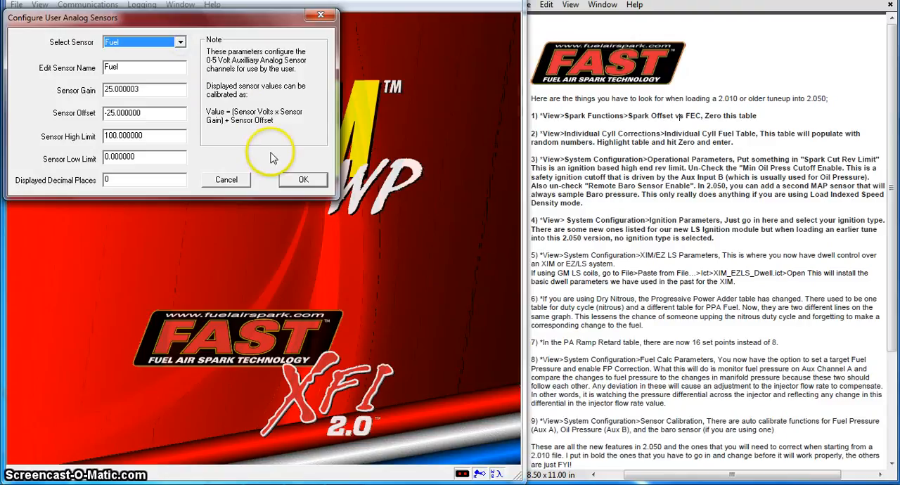
click(302, 179)
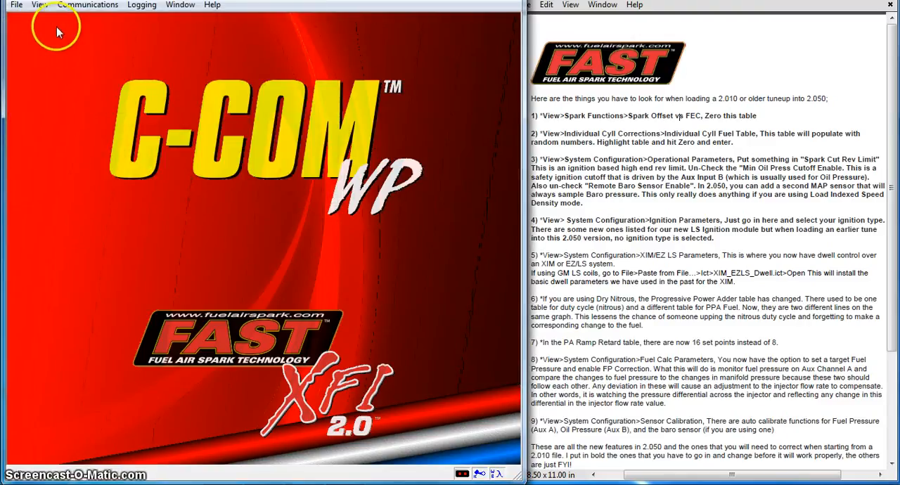
Step: Apply the fuel pressure sensor calibration with 5.00 V at 100 PSI and 1.00 V at 0 PSI, and close it
click(39, 5)
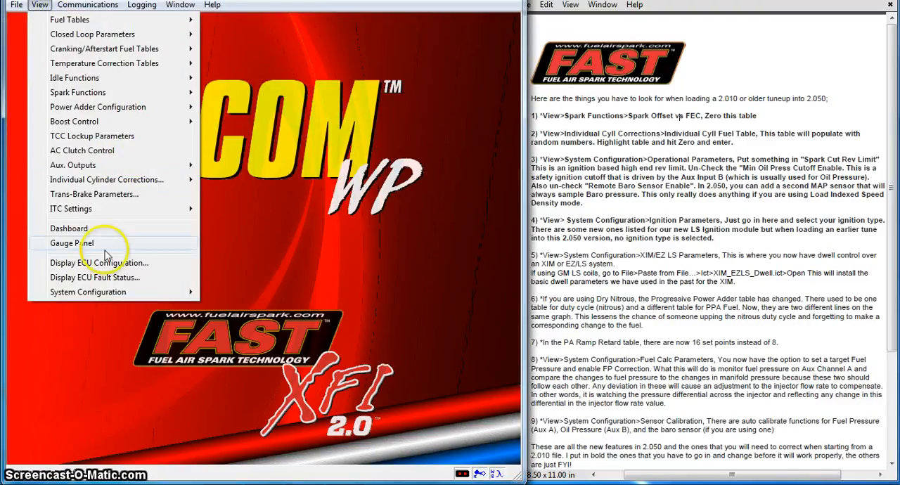
mouse_move(113, 294)
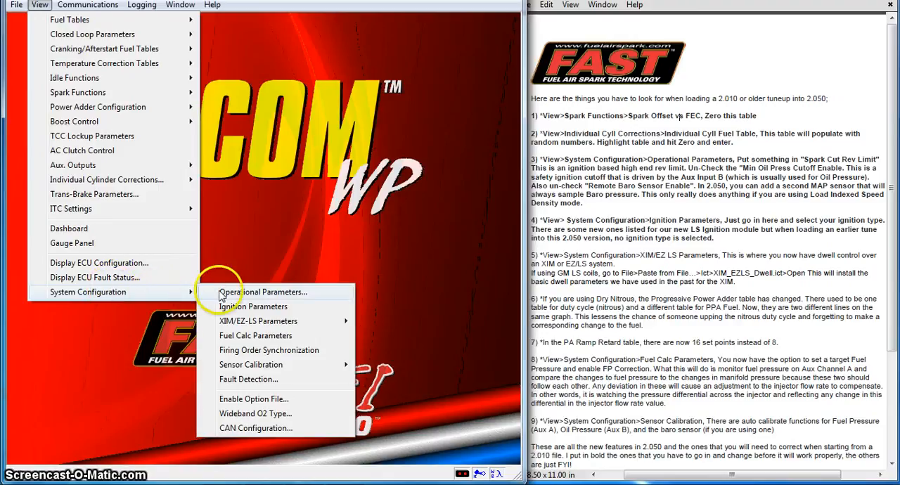
mouse_move(273, 327)
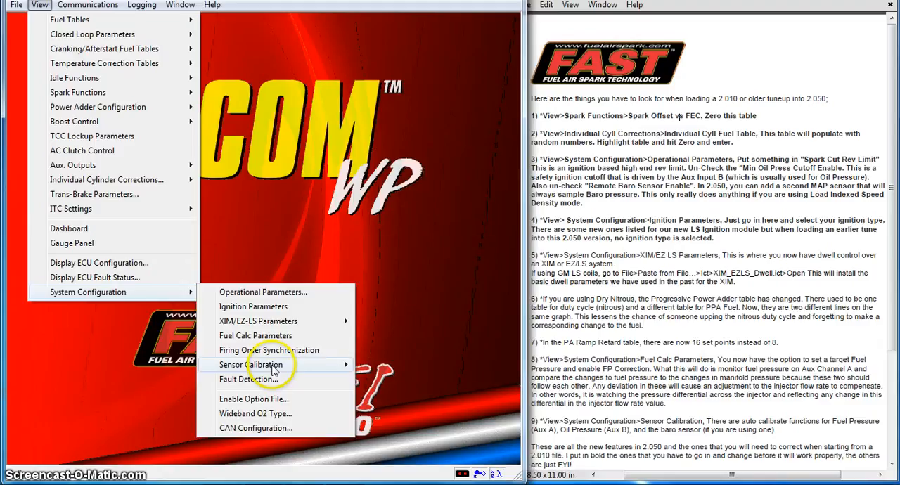
mouse_move(274, 369)
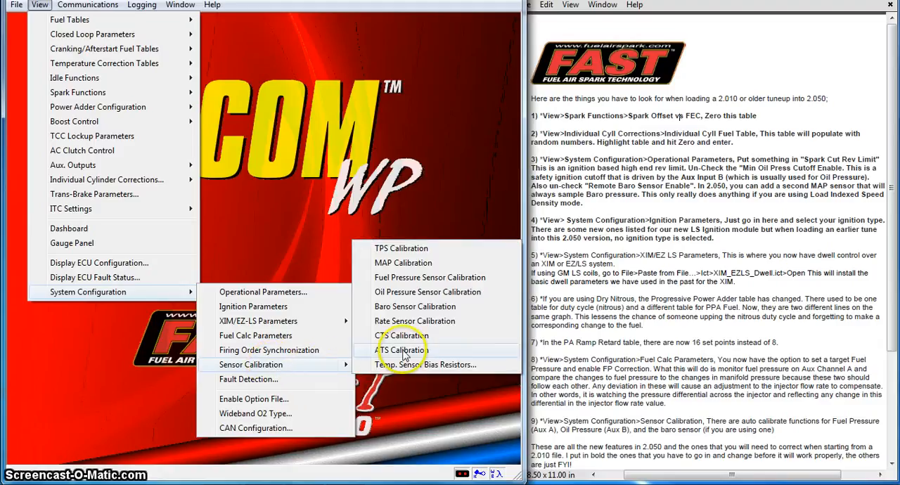
click(412, 278)
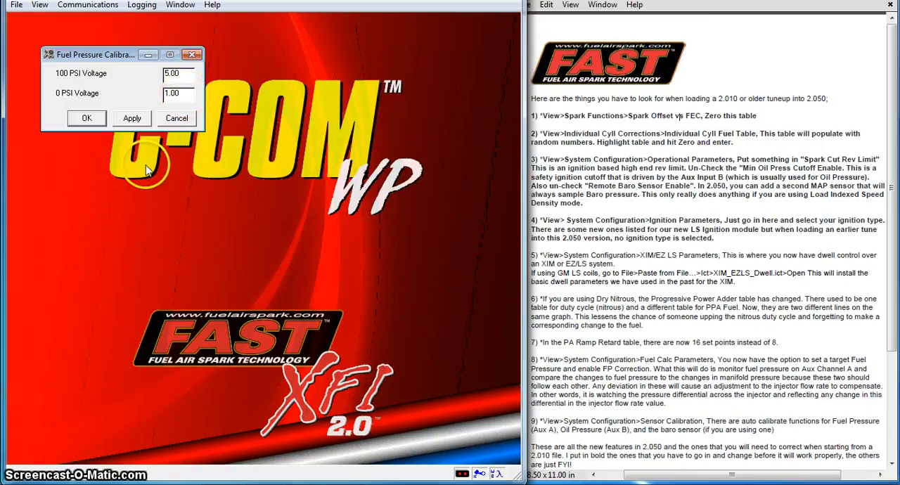
click(131, 120)
click(84, 118)
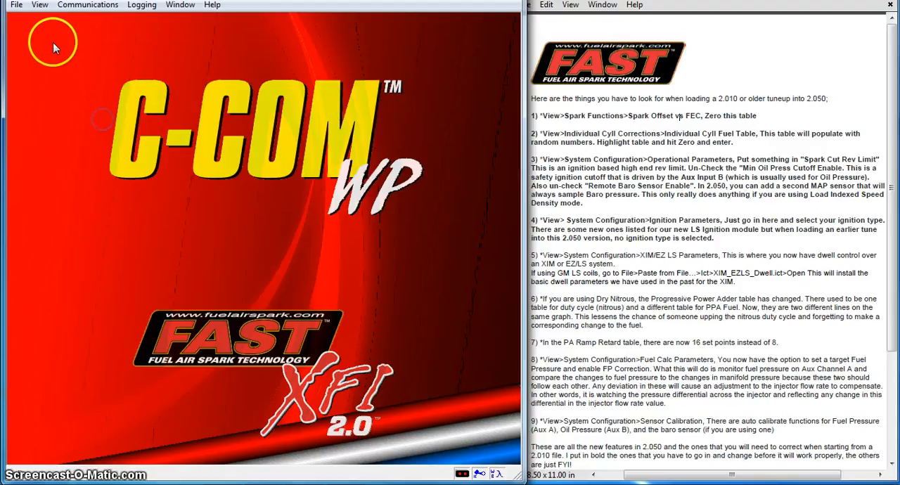
Step: Review the oil pressure sensor's 100 PSI and 0 PSI calibration voltages and accept them
click(40, 7)
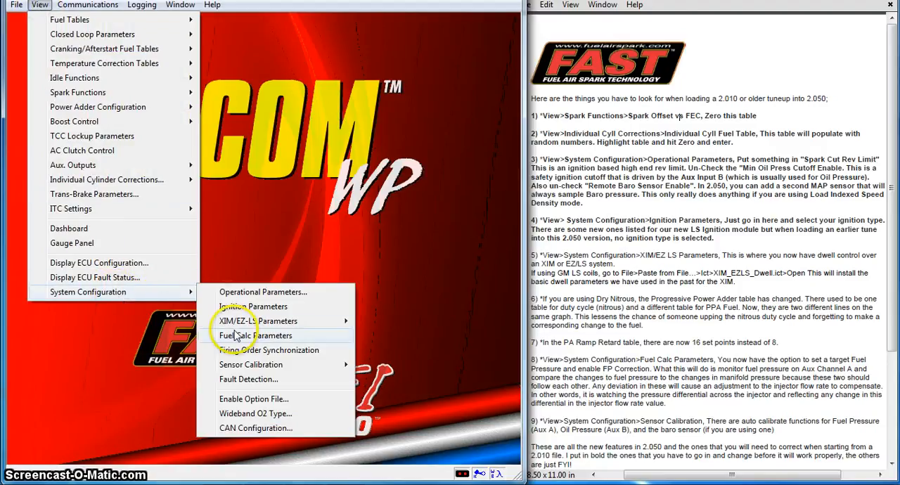
mouse_move(281, 371)
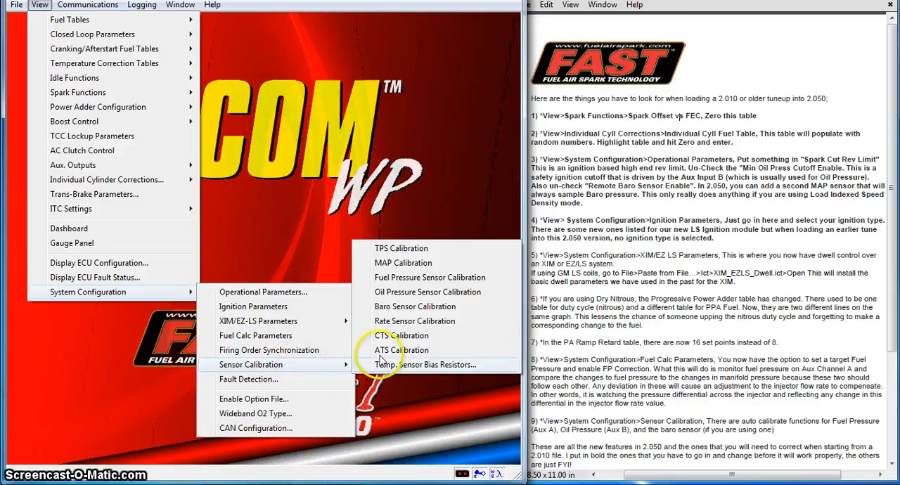
click(411, 293)
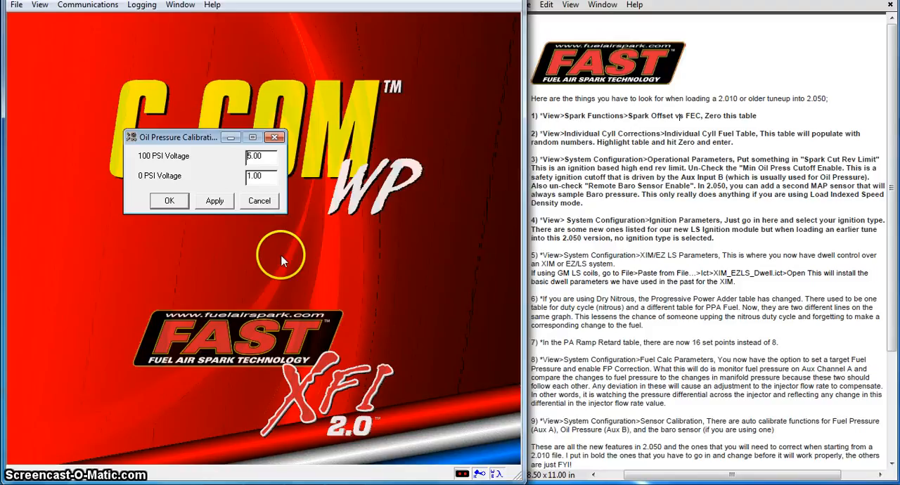
click(169, 201)
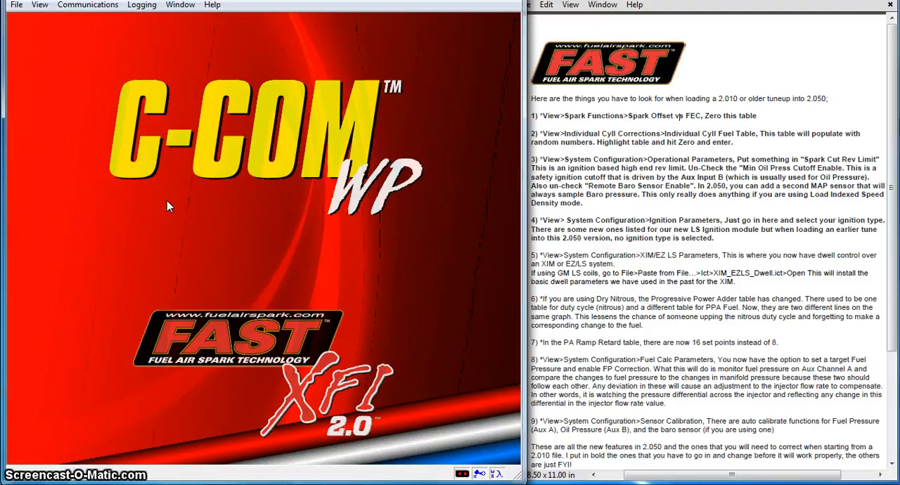